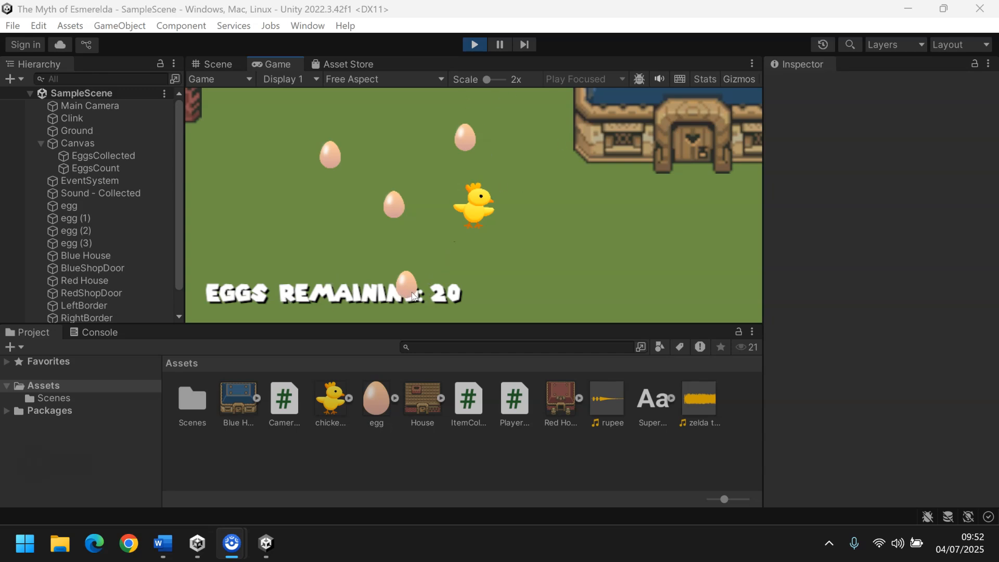
# Playtest the running game by walking the chicken across the field to the front corner of the blue house.
pyautogui.click(484, 247)
pyautogui.press('Left')
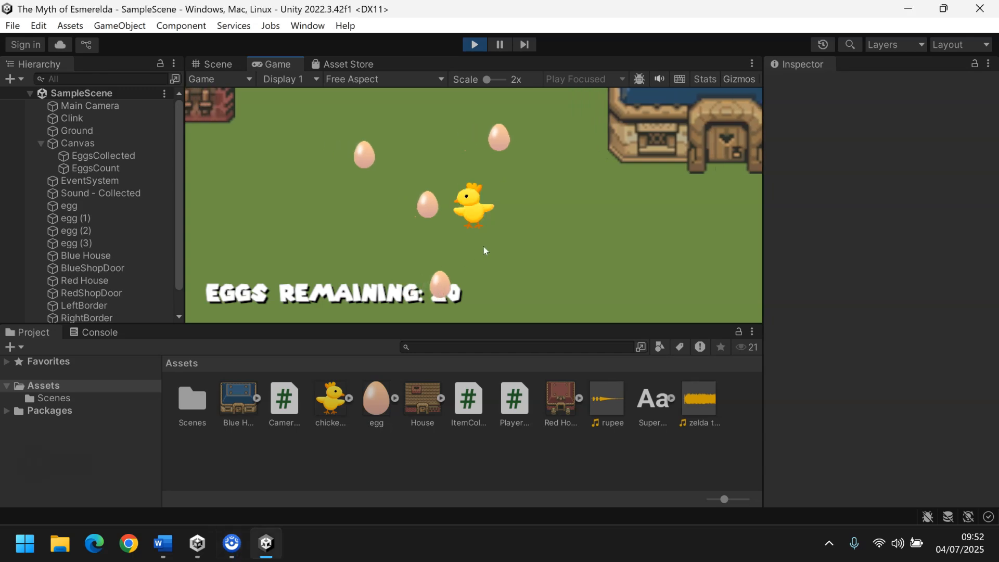
pyautogui.press('Right')
pyautogui.press('Up')
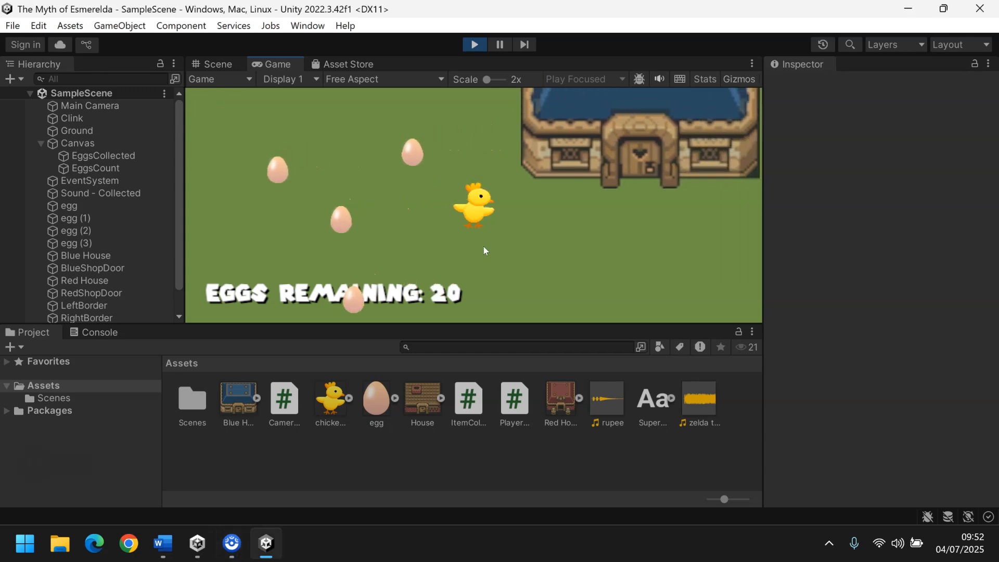
pyautogui.press('Right')
pyautogui.press('Up')
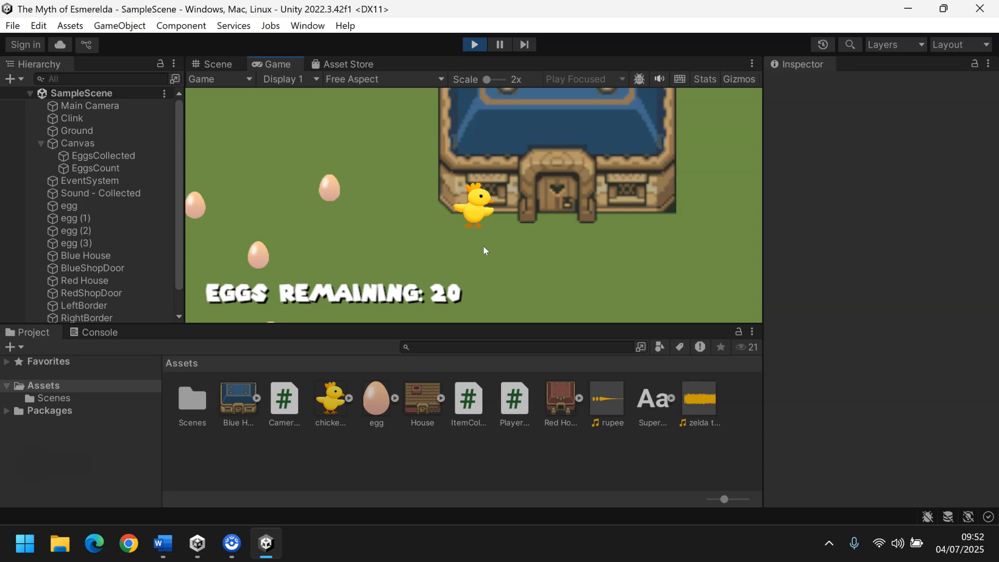
# Walk the chicken up along the blue house's side and around to the area behind its roof.
pyautogui.press('Left')
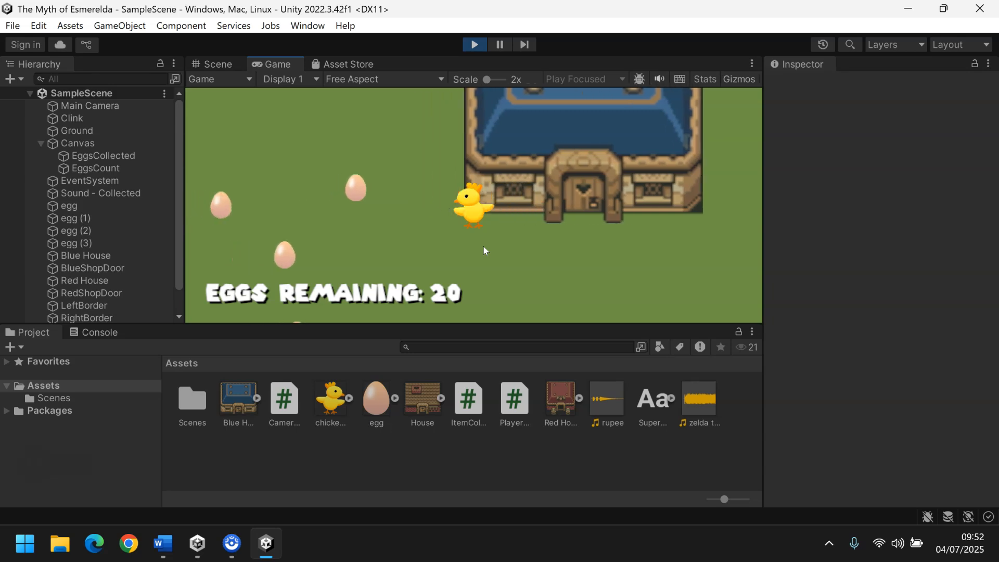
pyautogui.press('Up')
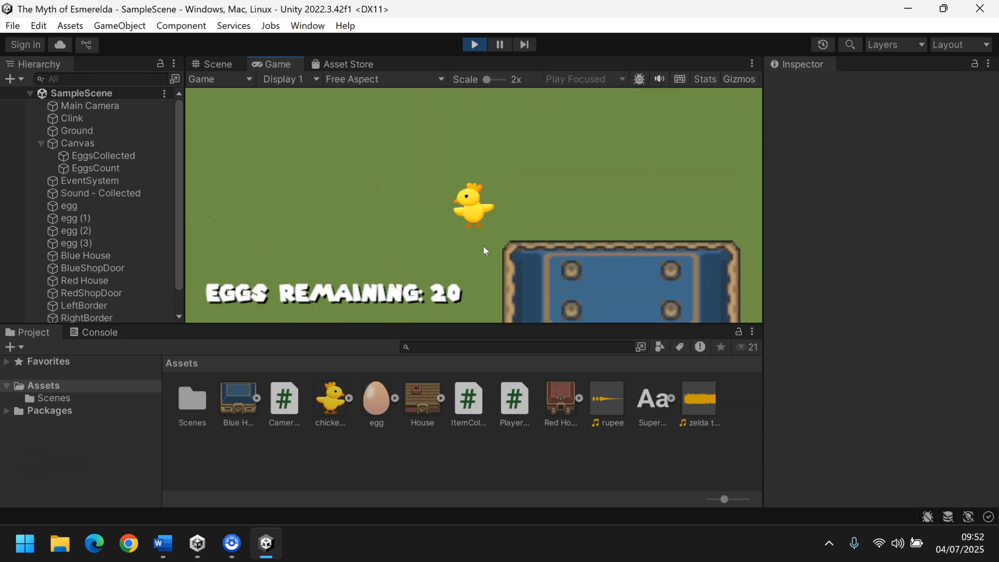
pyautogui.press('Right')
pyautogui.press('Right')
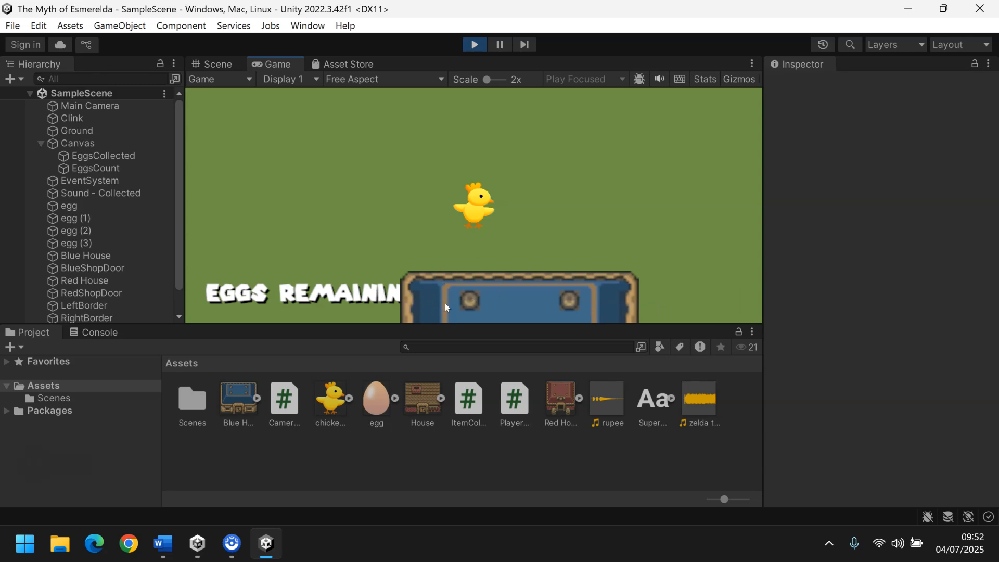
# Walk the chicken down onto the back of the blue roof and off its side to test the house's collision.
pyautogui.press('Down')
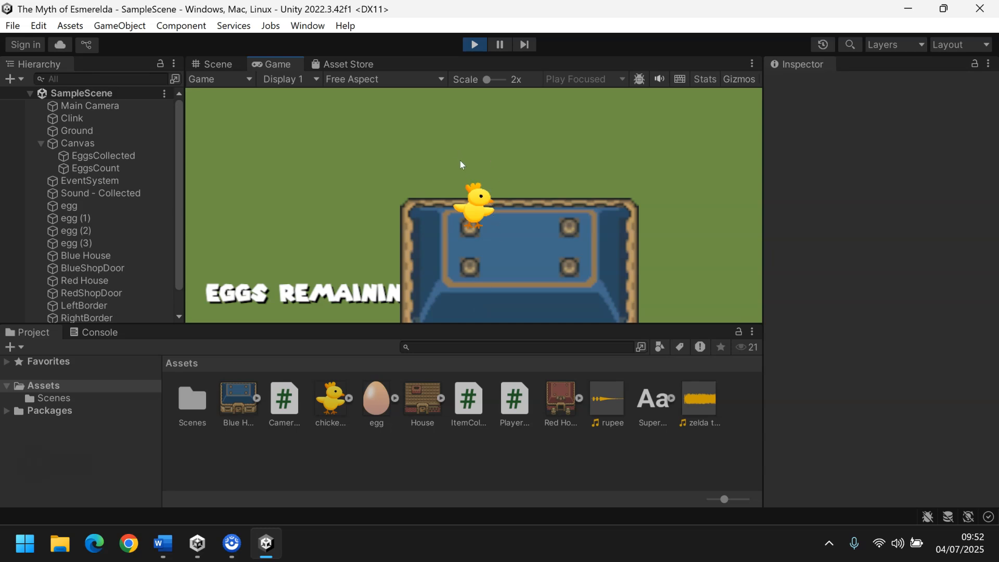
pyautogui.press('Left')
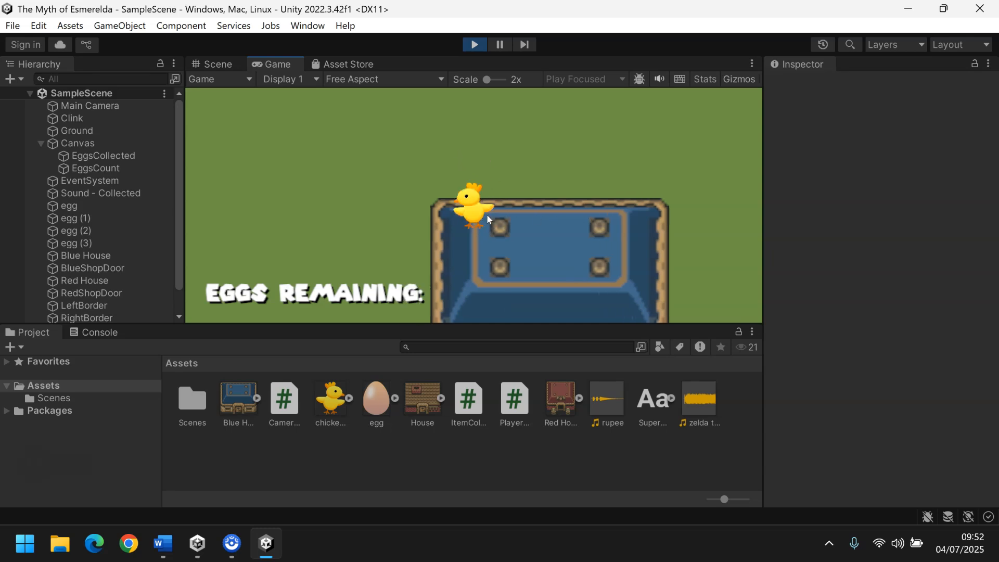
pyautogui.press('Left')
pyautogui.press('Right')
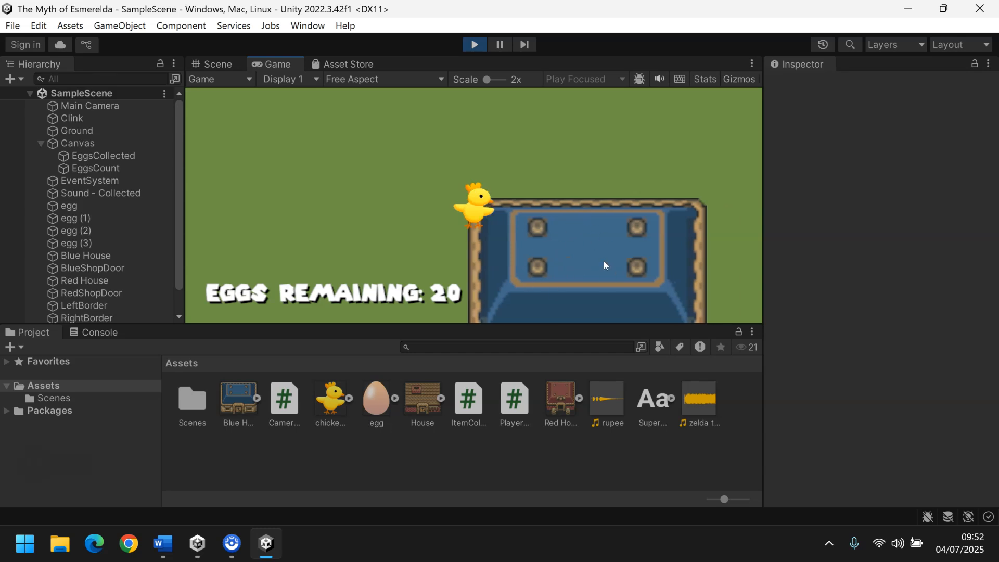
pyautogui.press('Left')
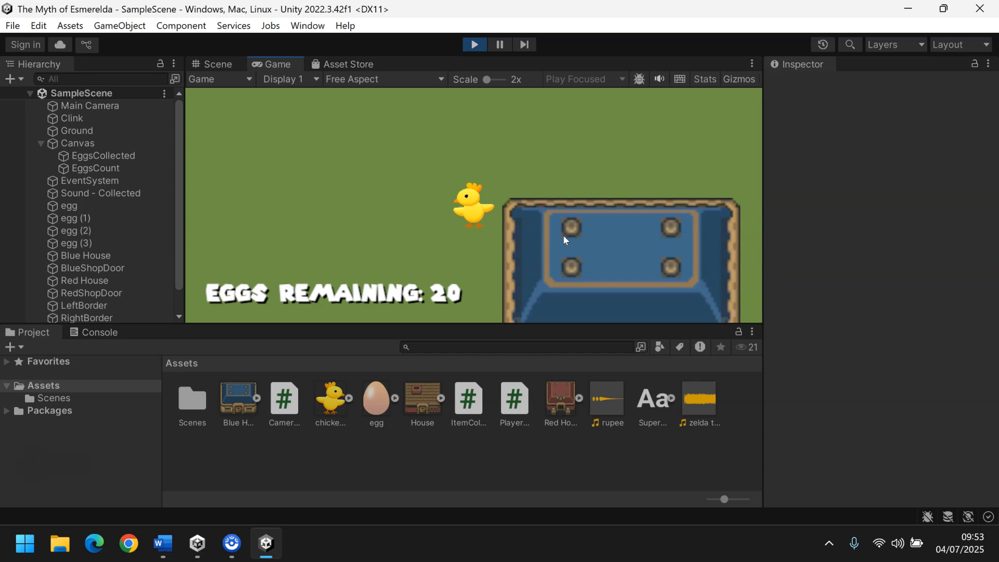
pyautogui.press('Left')
# Walk the chicken down through the field to collect two eggs and test the Eggs Remaining counter.
pyautogui.press('Down')
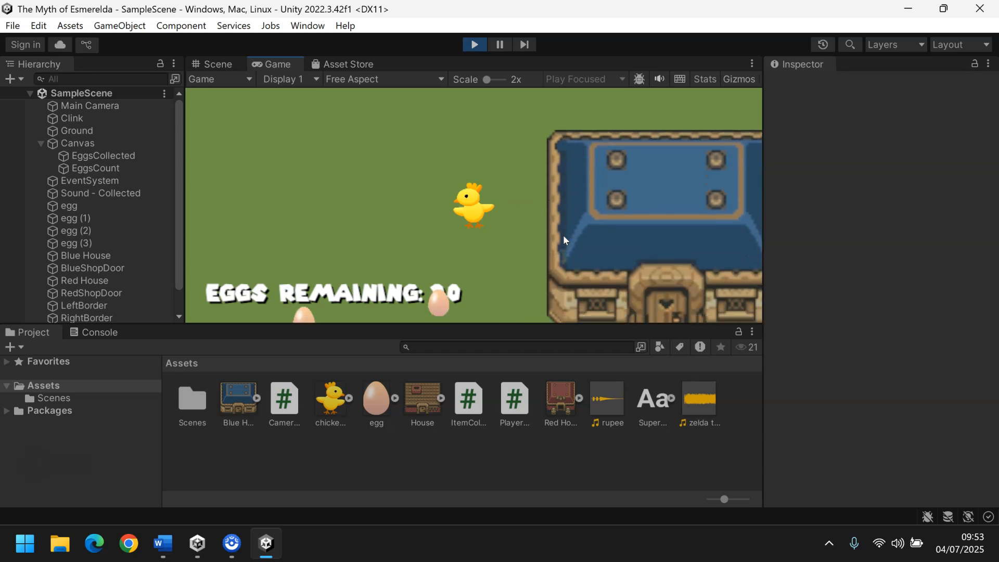
pyautogui.press('Down')
pyautogui.press('Left')
pyautogui.press('Down')
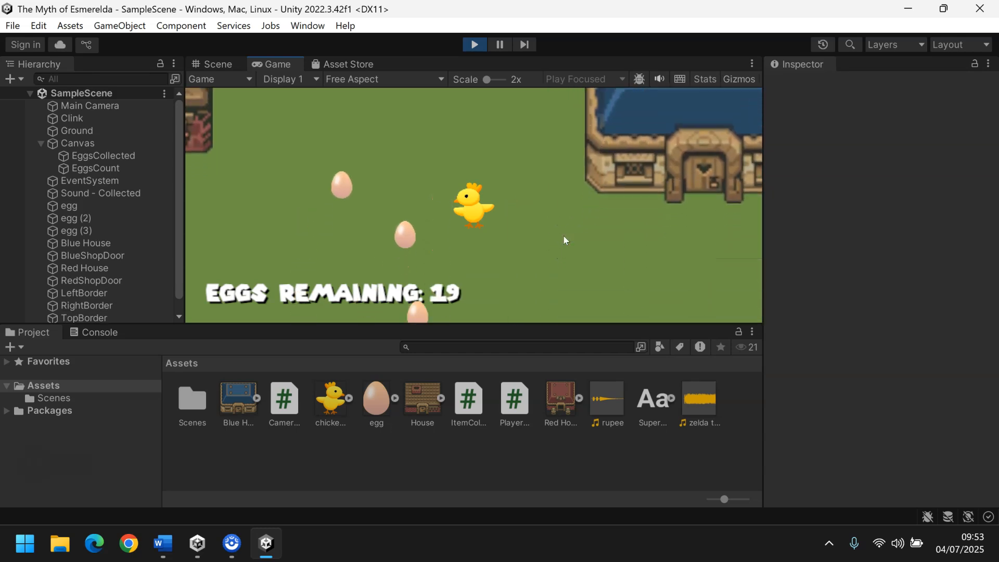
pyautogui.press('Left')
pyautogui.press('Right')
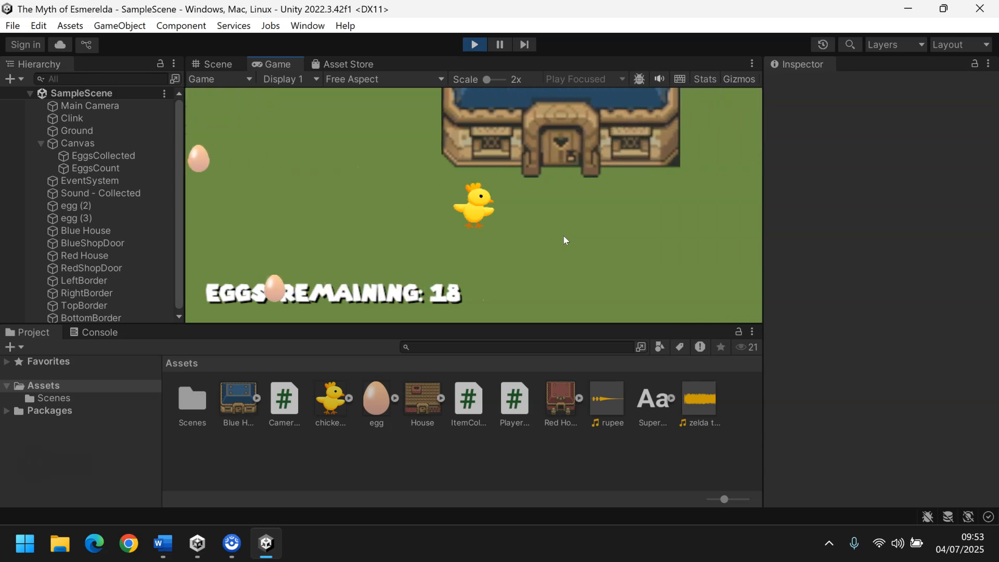
# Walk the chicken to the blue shop's door to test the entrance, and stop the game.
pyautogui.press('Up')
pyautogui.press('Right')
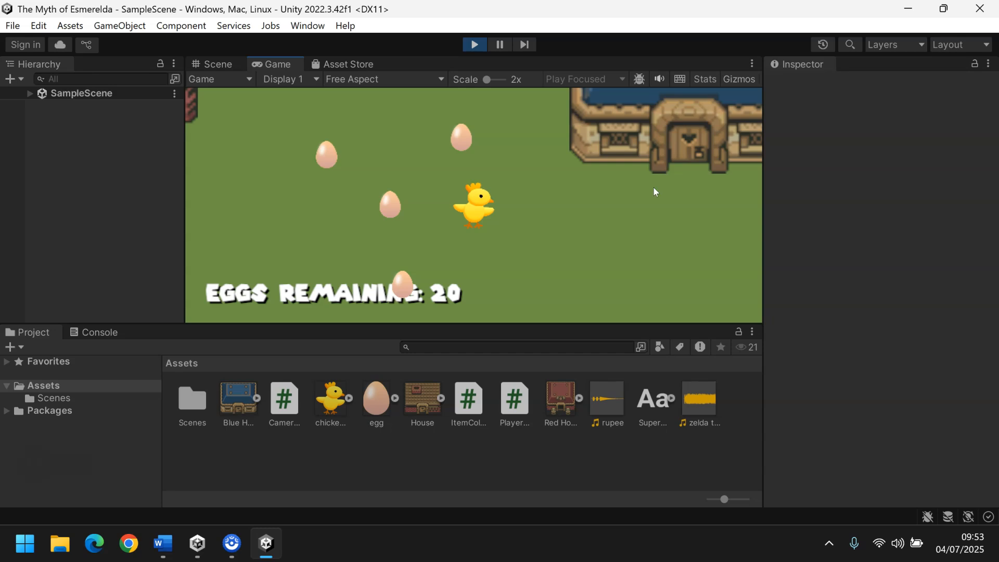
pyautogui.click(474, 44)
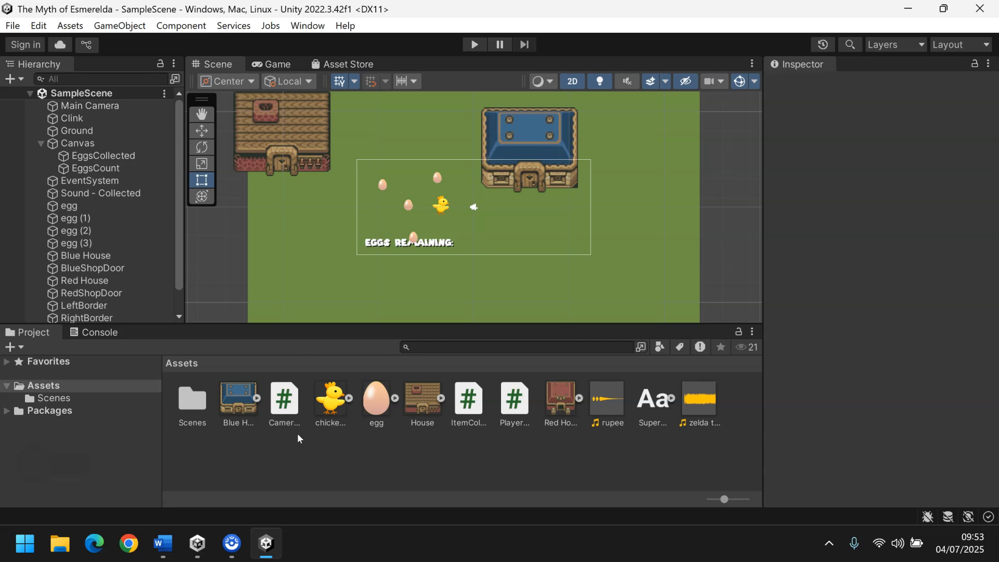
# Check the Scenes folder and create a folder named Images in the project's Assets folder.
pyautogui.click(201, 408)
pyautogui.doubleClick(201, 409)
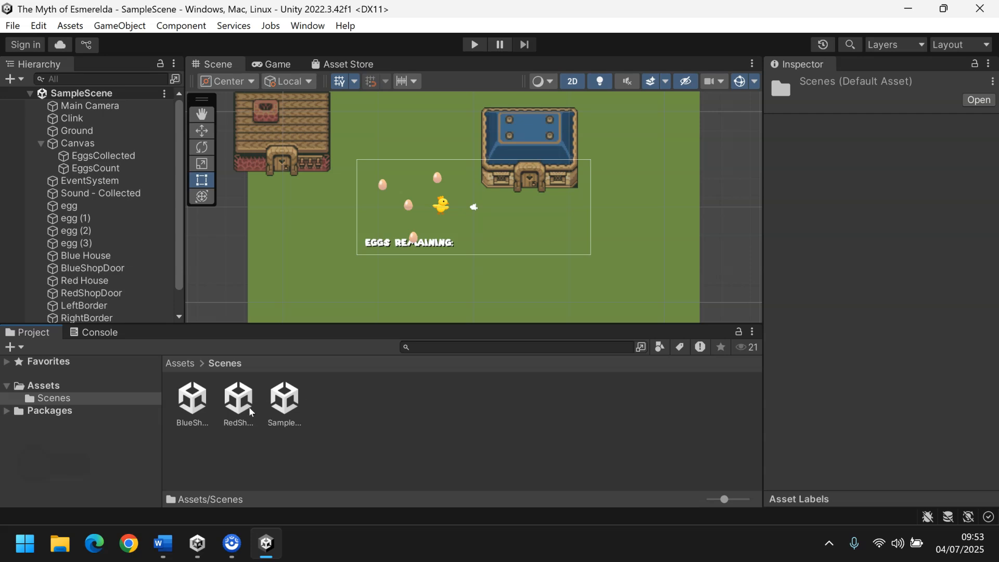
pyautogui.click(179, 364)
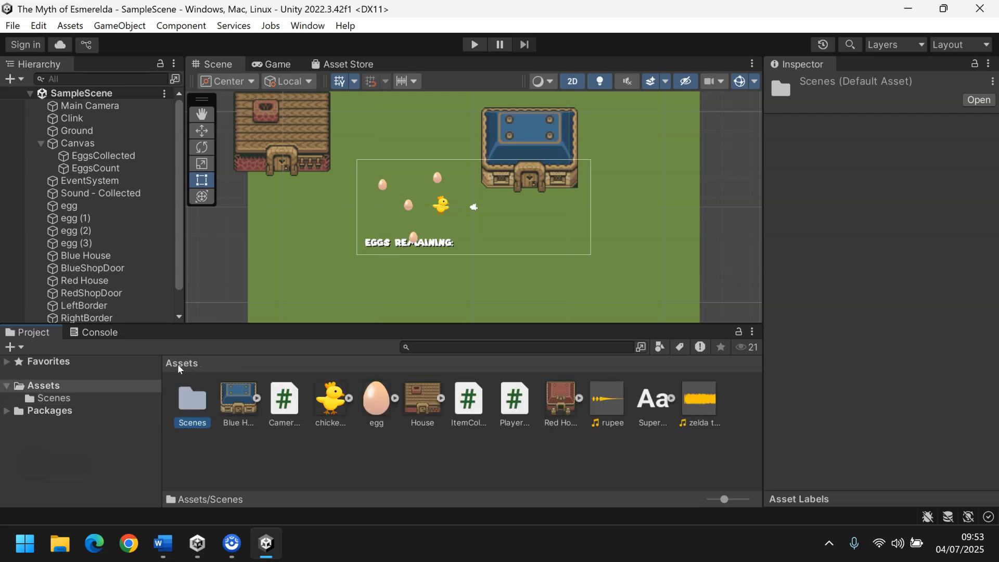
pyautogui.rightClick(244, 448)
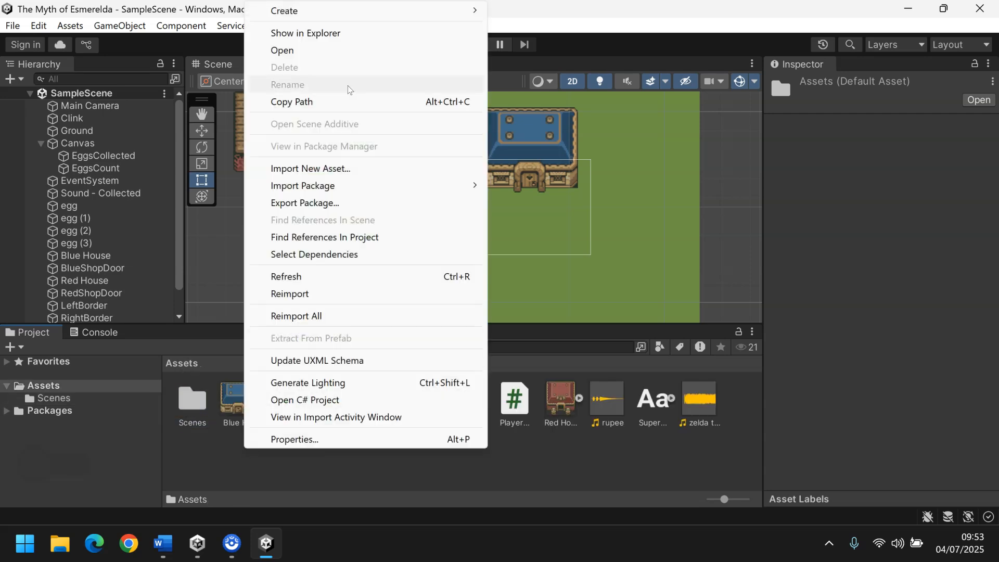
pyautogui.moveTo(317, 16)
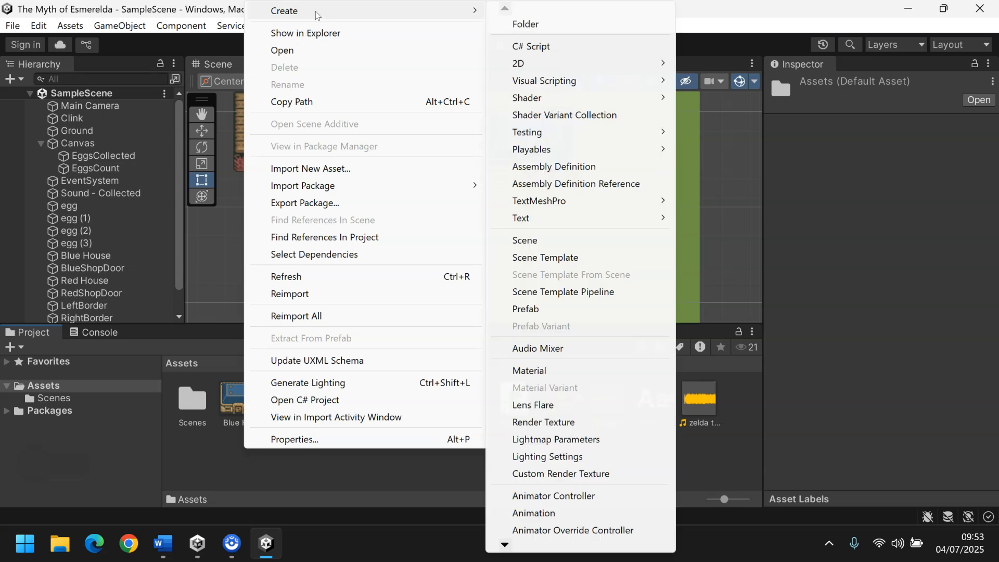
pyautogui.click(561, 26)
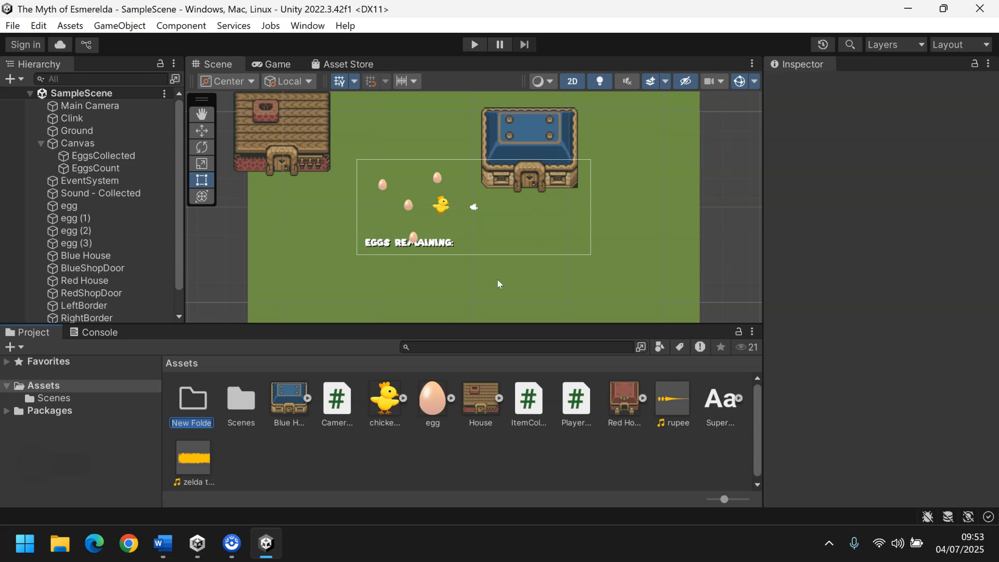
pyautogui.write('Images')
pyautogui.press('Return')
# Create another folder named Scripts in the project's Assets folder.
pyautogui.rightClick(309, 467)
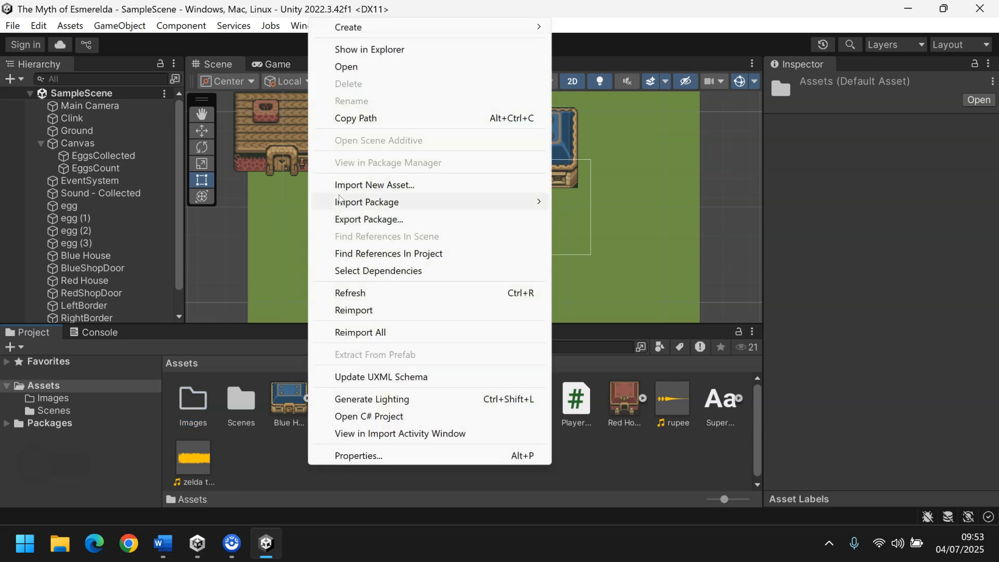
pyautogui.moveTo(358, 38)
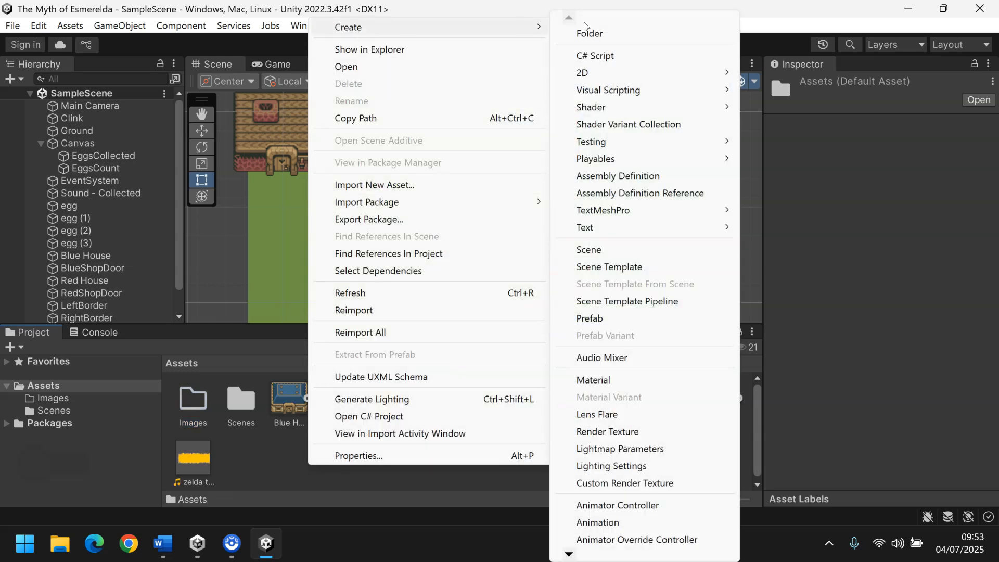
pyautogui.click(629, 39)
pyautogui.write('Scriptrs')
pyautogui.press('BackSpace')
pyautogui.press('BackSpace')
pyautogui.write('s')
pyautogui.press('Return')
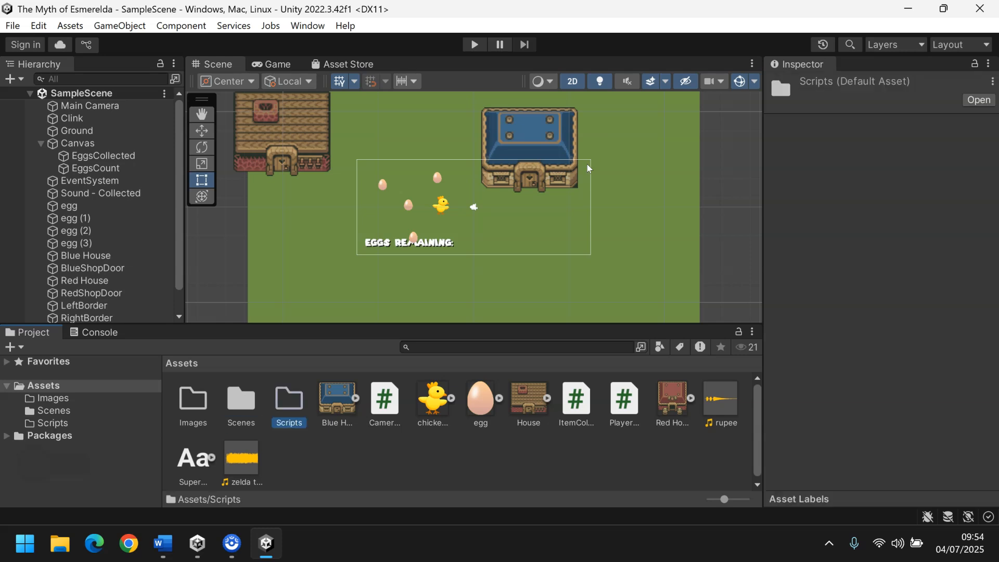
pyautogui.click(387, 400)
pyautogui.keyDown('ctrl'); pyautogui.click(568, 402); pyautogui.keyUp('ctrl')
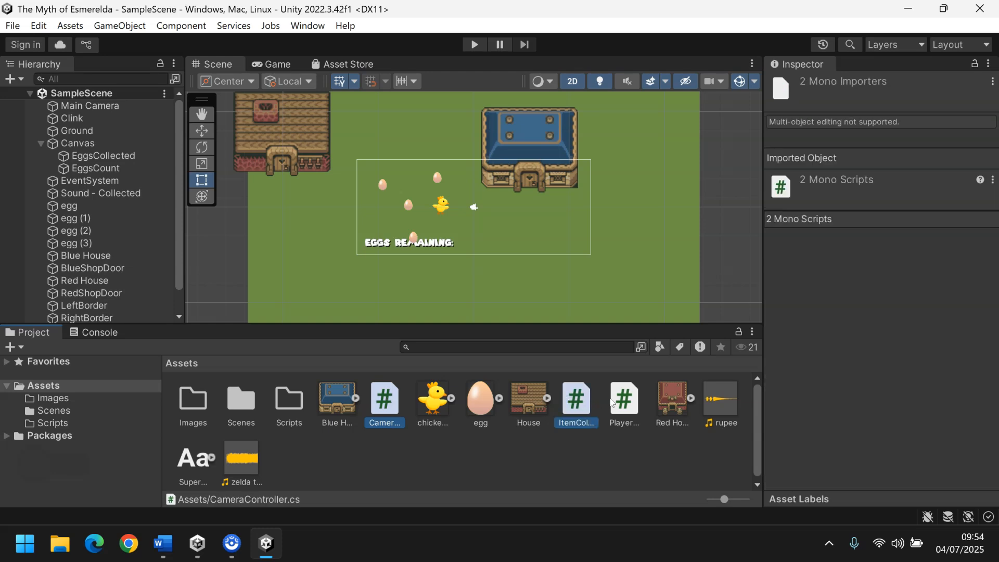
pyautogui.keyDown('ctrl'); pyautogui.click(612, 403); pyautogui.keyUp('ctrl')
pyautogui.click(406, 414)
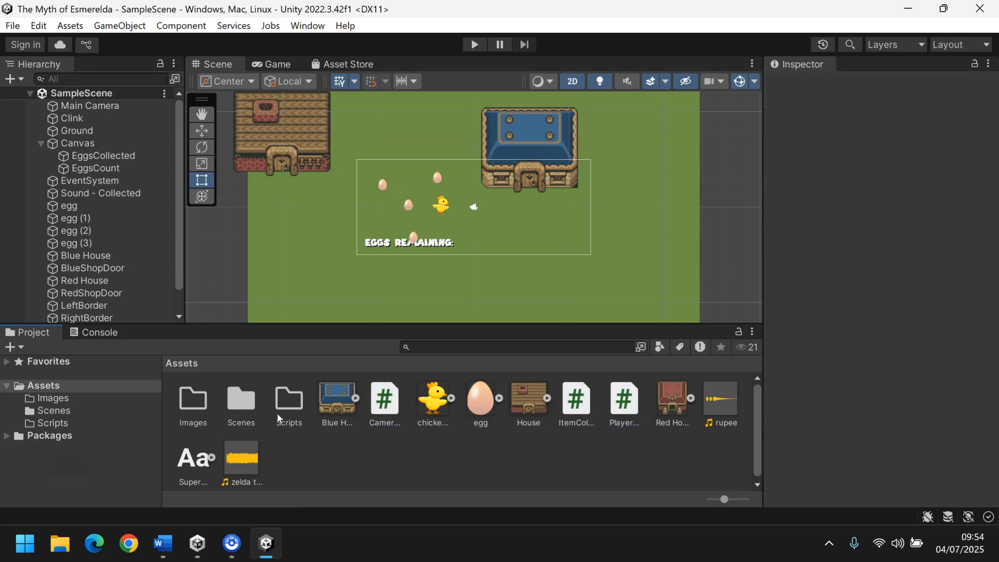
# Move CameraController and the other two C# scripts from Assets into the Scripts folder, and check the folder's contents.
pyautogui.doubleClick(384, 408)
pyautogui.keyDown('ctrl'); pyautogui.click(583, 403); pyautogui.keyUp('ctrl')
pyautogui.keyDown('ctrl'); pyautogui.click(628, 406); pyautogui.keyUp('ctrl')
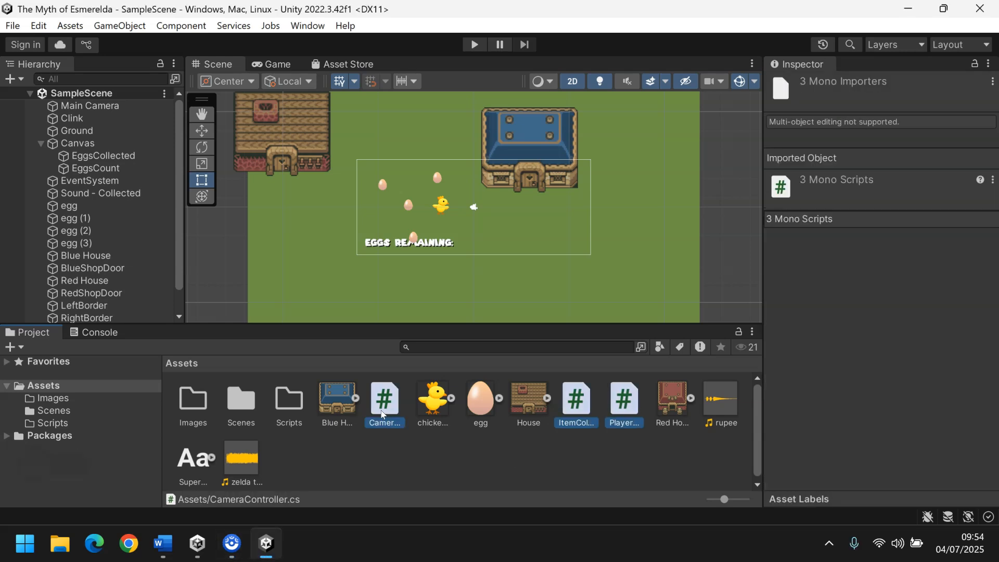
pyautogui.moveTo(284, 407); pyautogui.dragTo(284, 407)
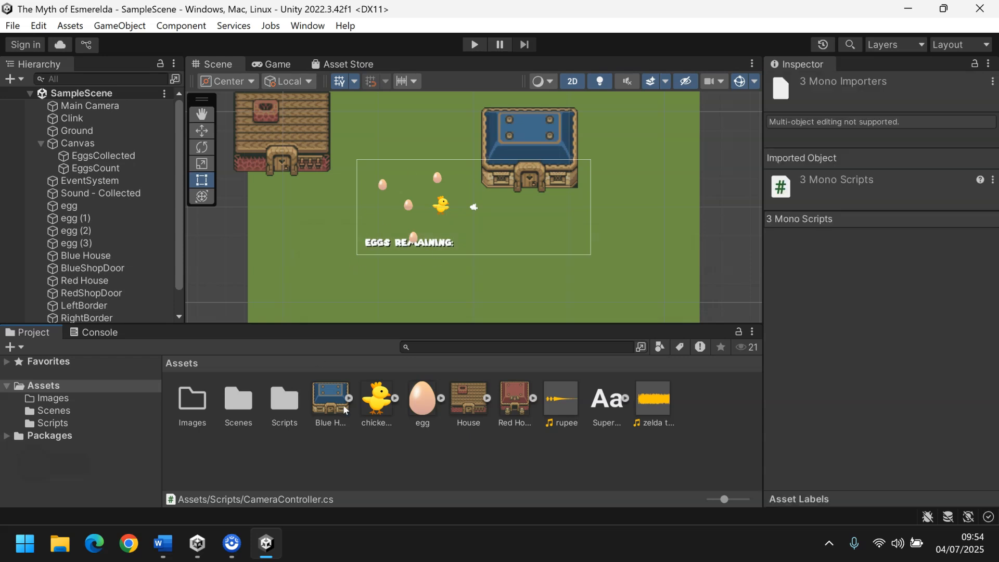
pyautogui.doubleClick(275, 399)
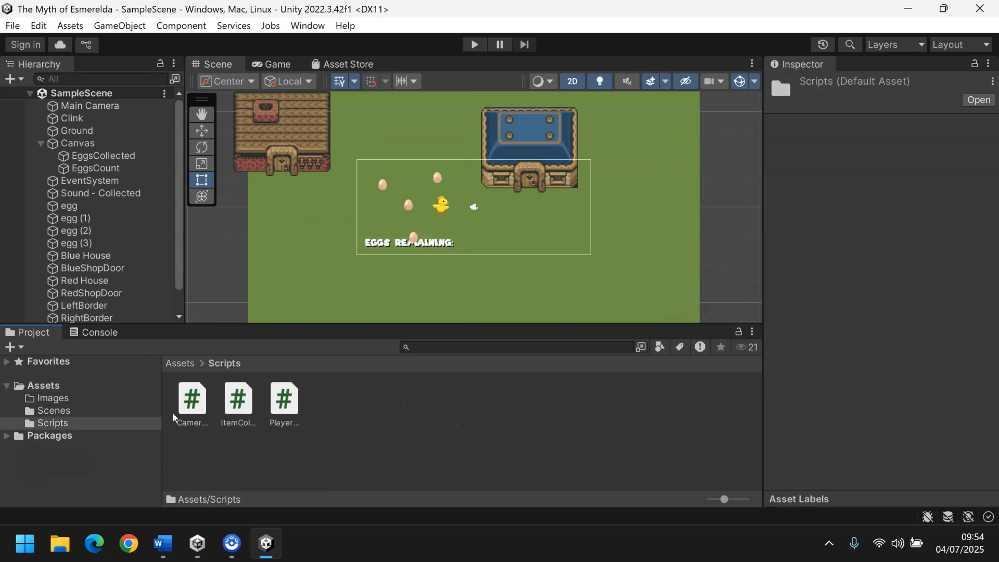
pyautogui.click(177, 366)
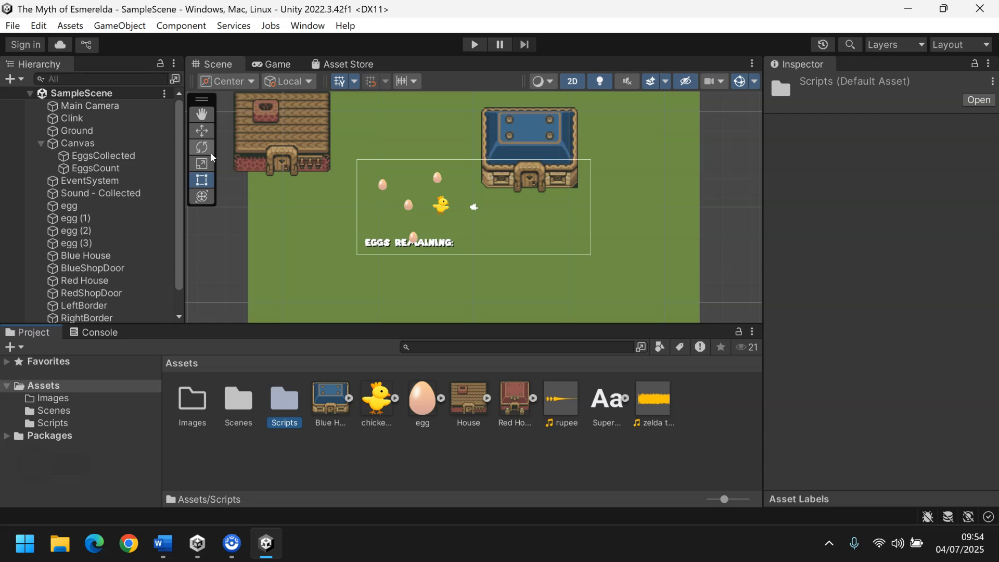
# Create an empty game object in SampleScene and name it Eggs.
pyautogui.scroll(-2, 169, 172)
pyautogui.scroll(2, 172, 135)
pyautogui.scroll(-2, 172, 123)
pyautogui.scroll(2, 177, 112)
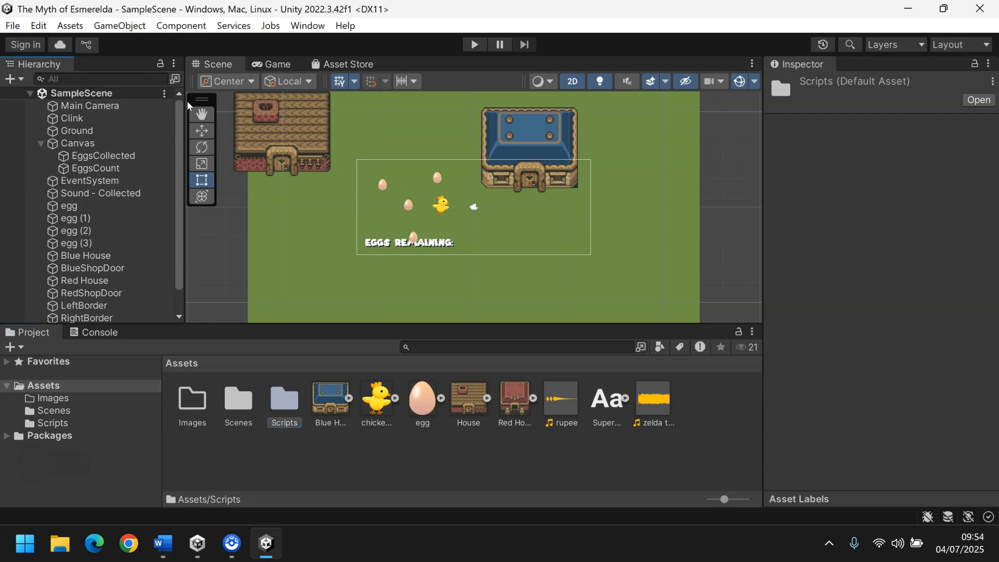
pyautogui.click(12, 80)
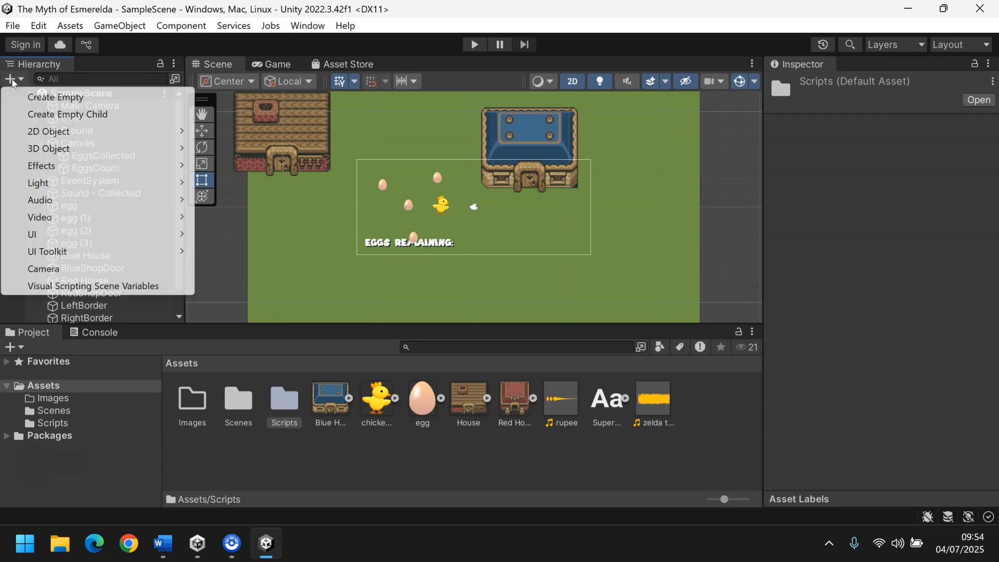
pyautogui.click(49, 97)
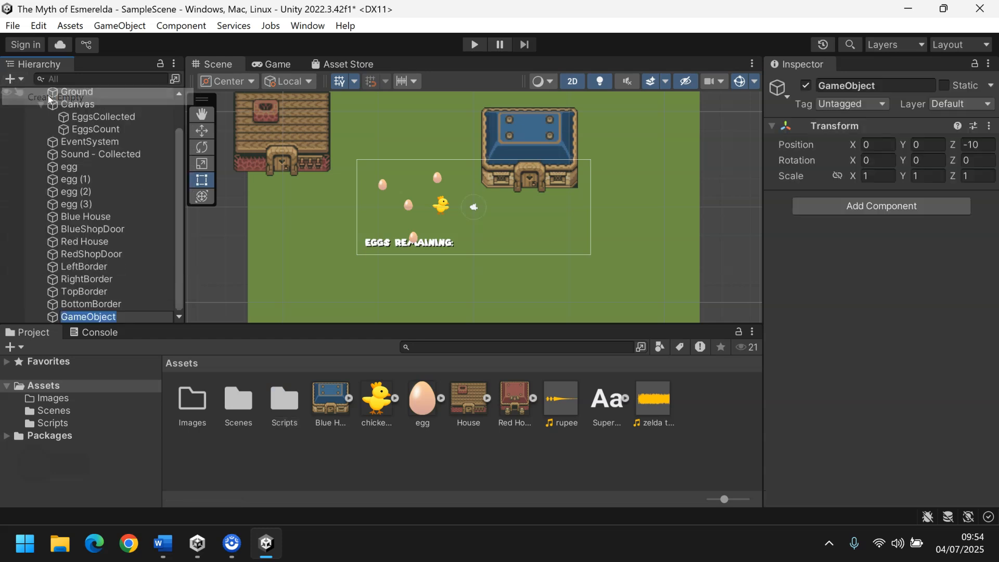
pyautogui.write('Eggs')
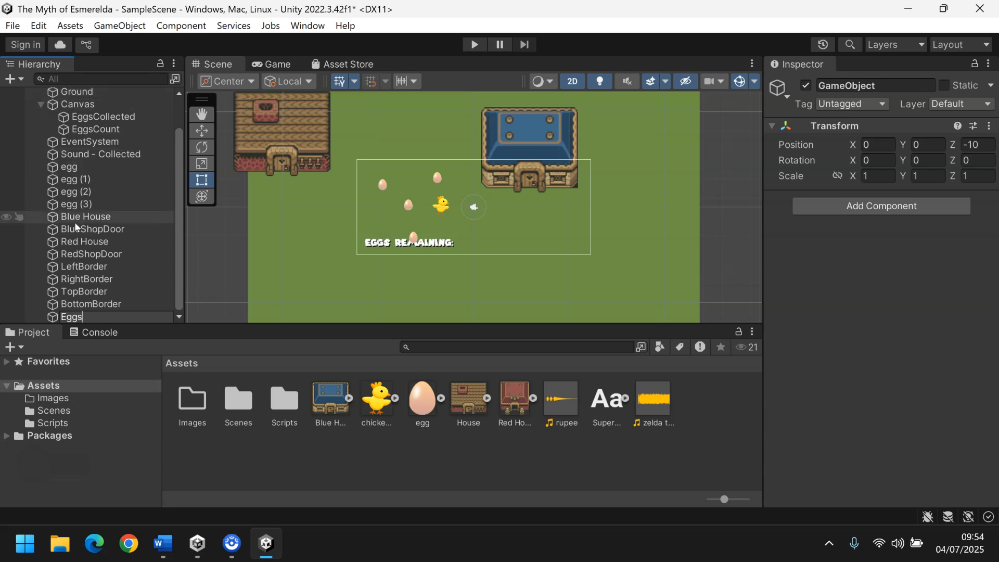
pyautogui.press('Return')
# Parent the four egg objects, egg through egg (3), under the Eggs object and collapse the group in the hierarchy.
pyautogui.click(69, 167)
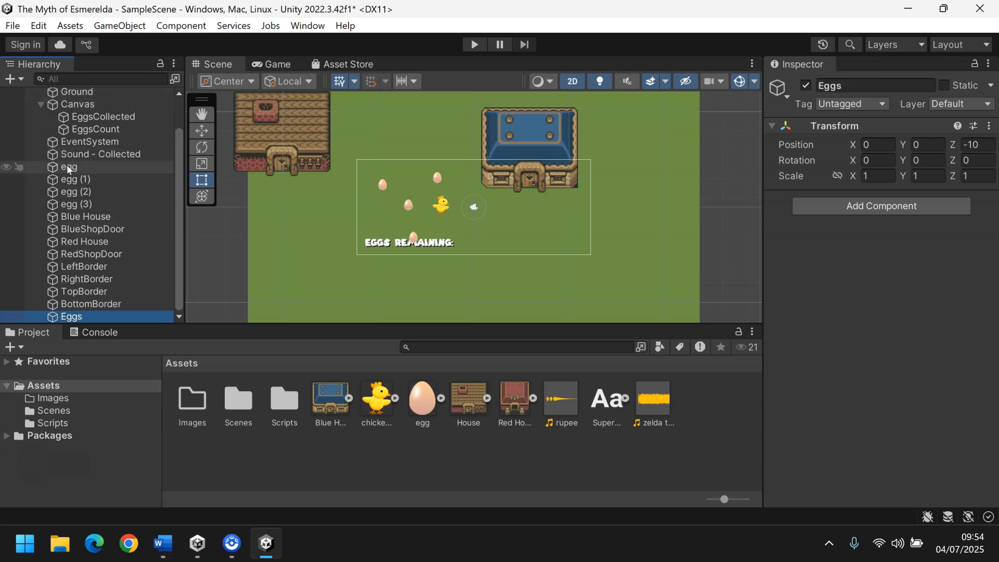
pyautogui.keyDown('shift'); pyautogui.click(76, 206); pyautogui.keyUp('shift')
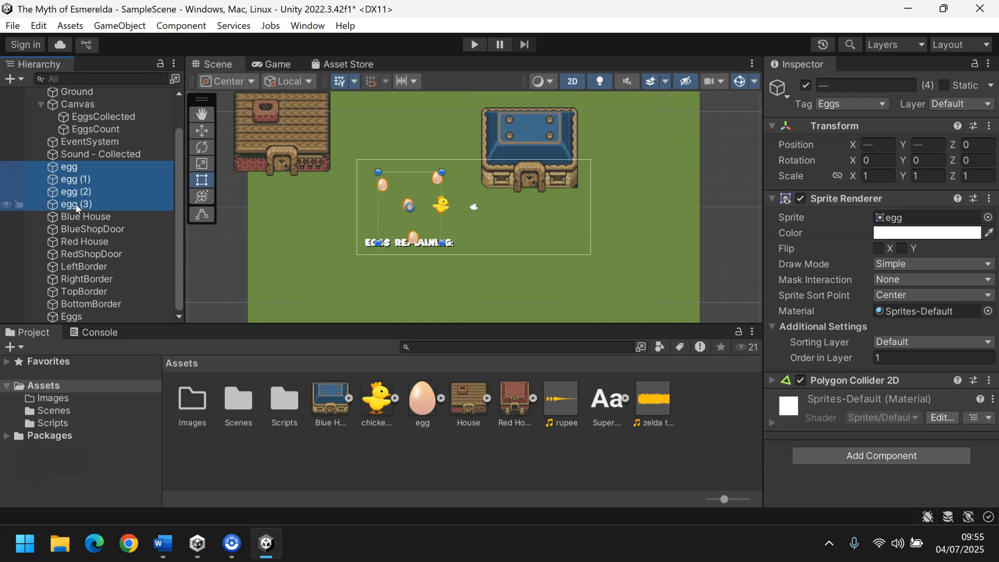
pyautogui.moveTo(81, 206); pyautogui.dragTo(79, 318)
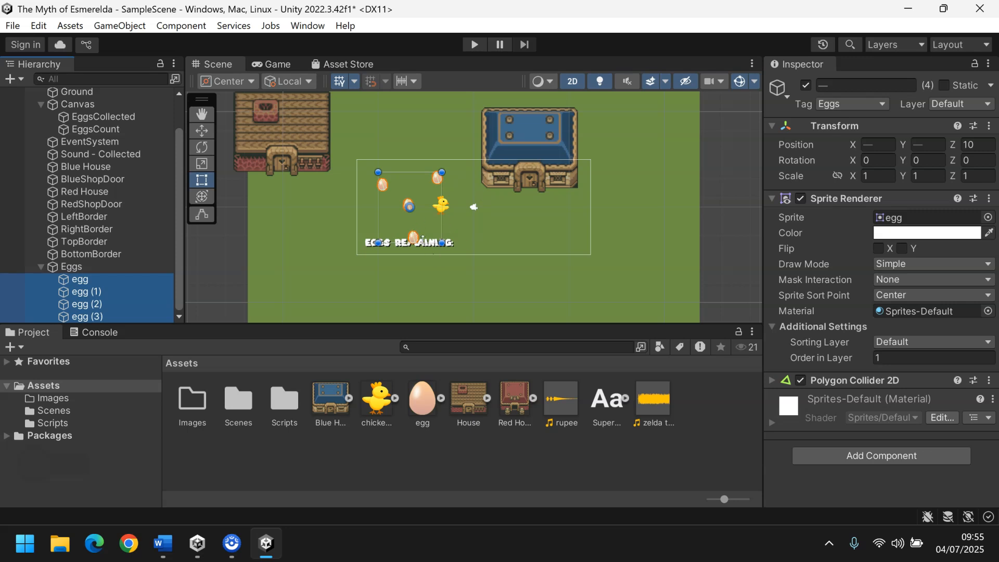
pyautogui.click(41, 267)
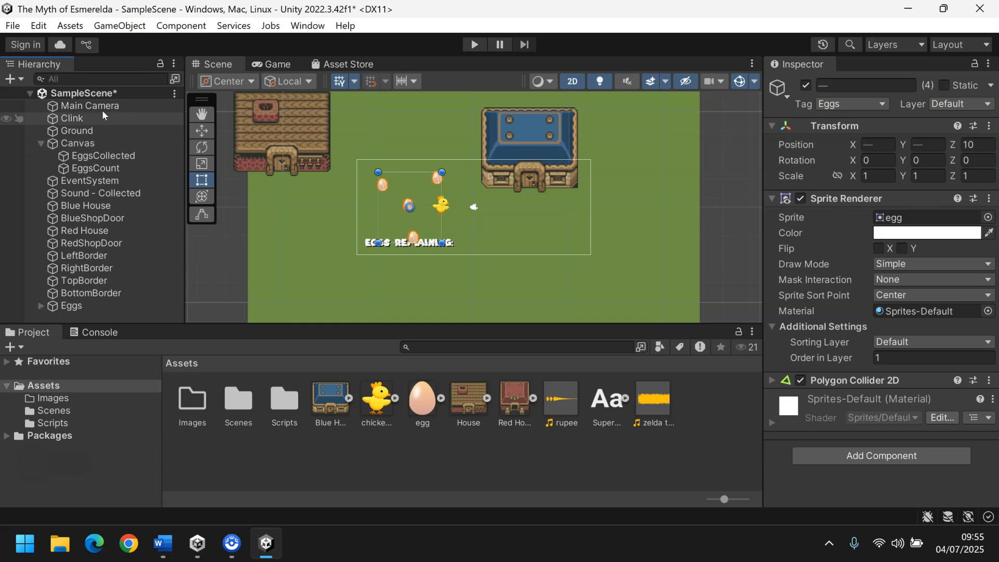
# Set the Canvas object's Order in Layer to 10.
pyautogui.click(76, 143)
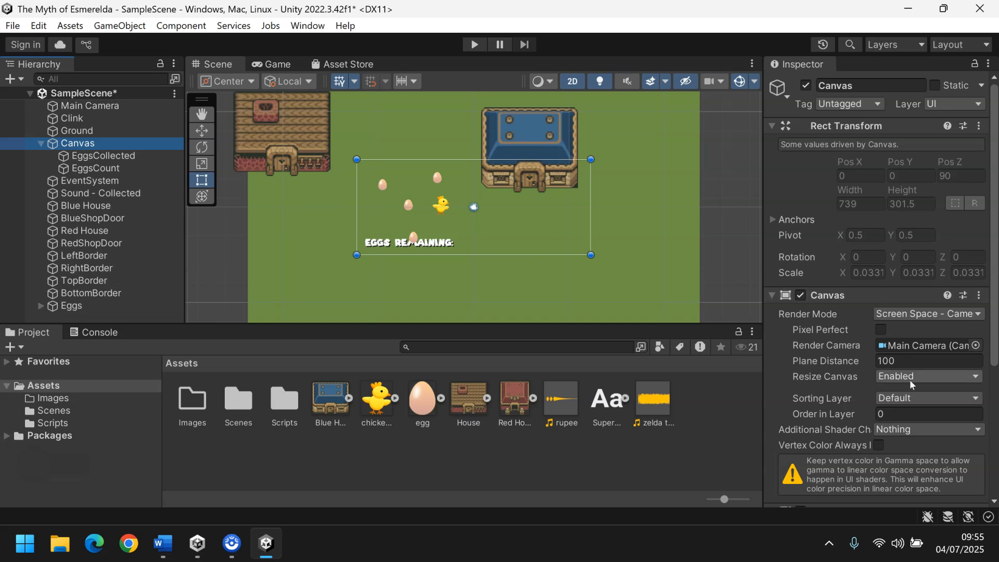
pyautogui.click(899, 413)
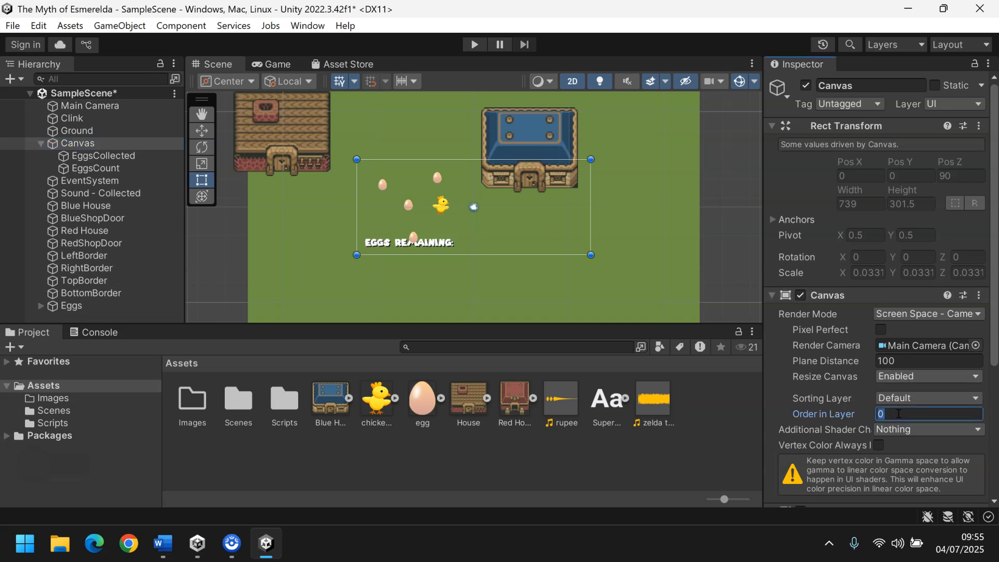
pyautogui.write('10')
# Playtest the game by walking the chicken in front of and behind the blue house to check how they overlap, then stop playing.
pyautogui.click(551, 153)
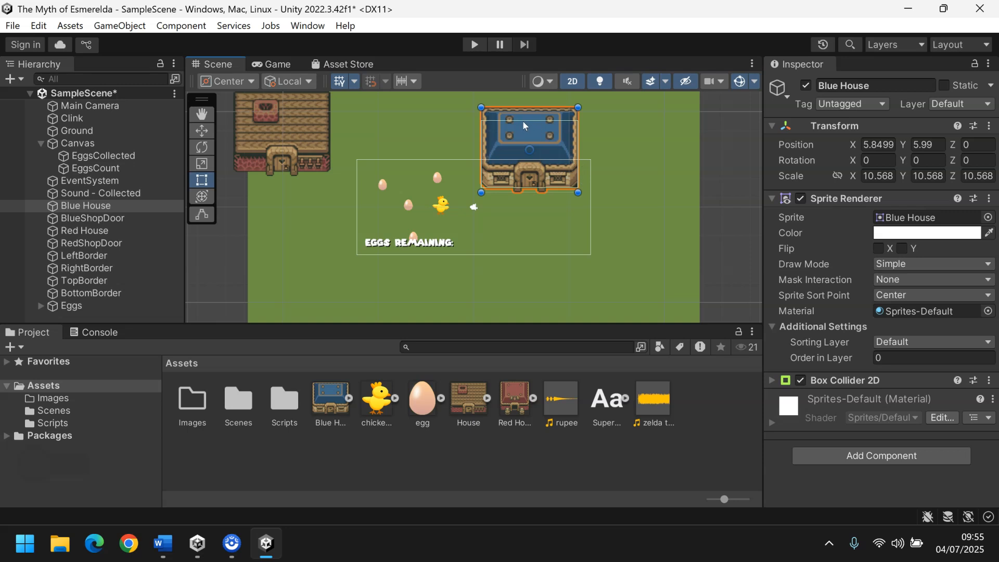
pyautogui.click(473, 48)
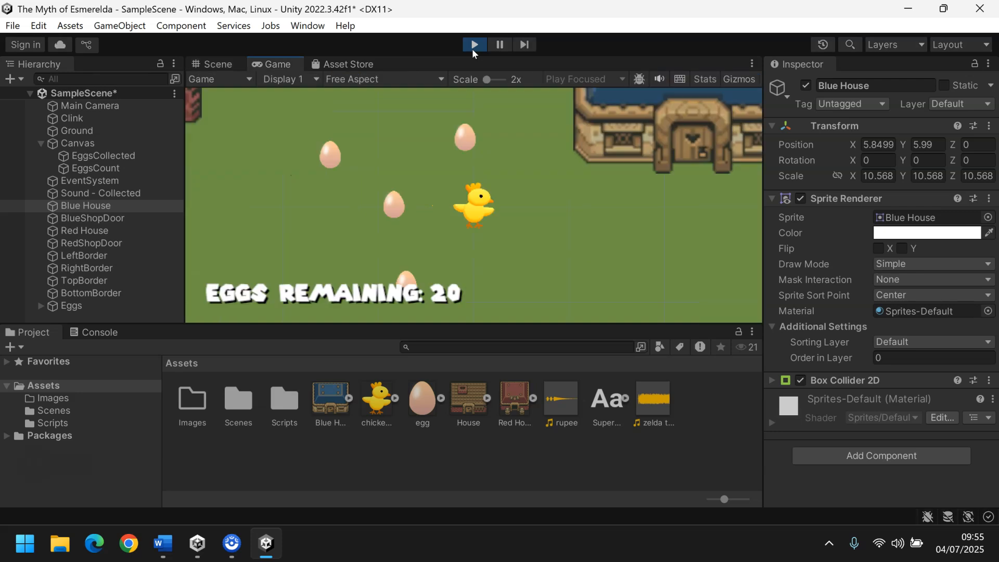
pyautogui.press('Right')
pyautogui.press('Left')
pyautogui.press('Right')
pyautogui.press('Right')
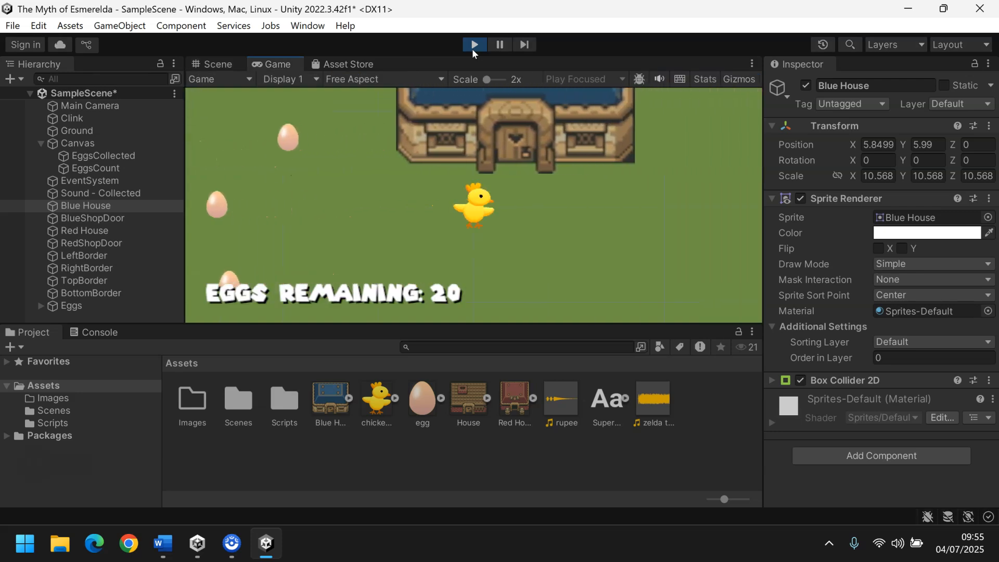
pyautogui.press('Up')
pyautogui.press('Right')
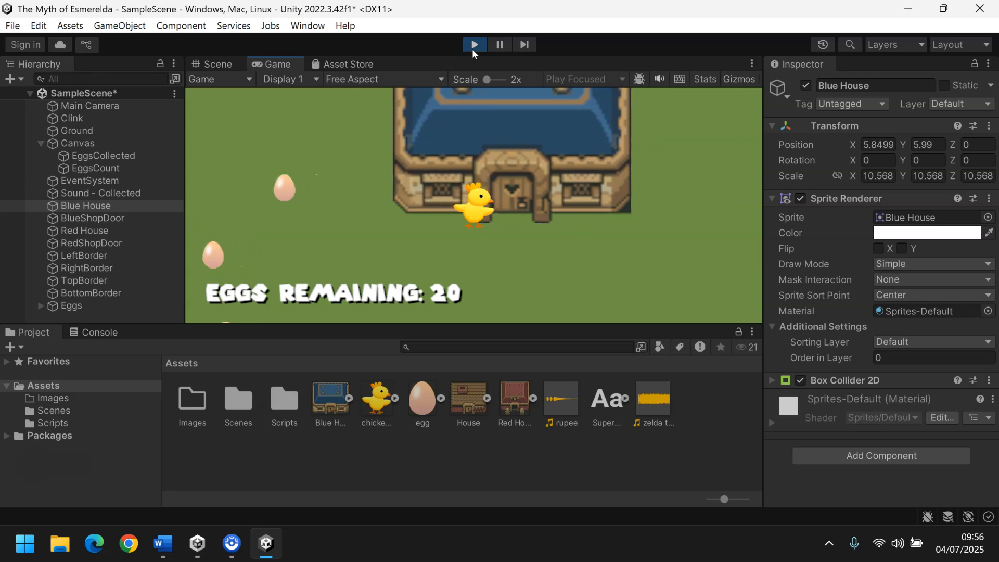
pyautogui.press('Left')
pyautogui.press('Left')
pyautogui.press('Up')
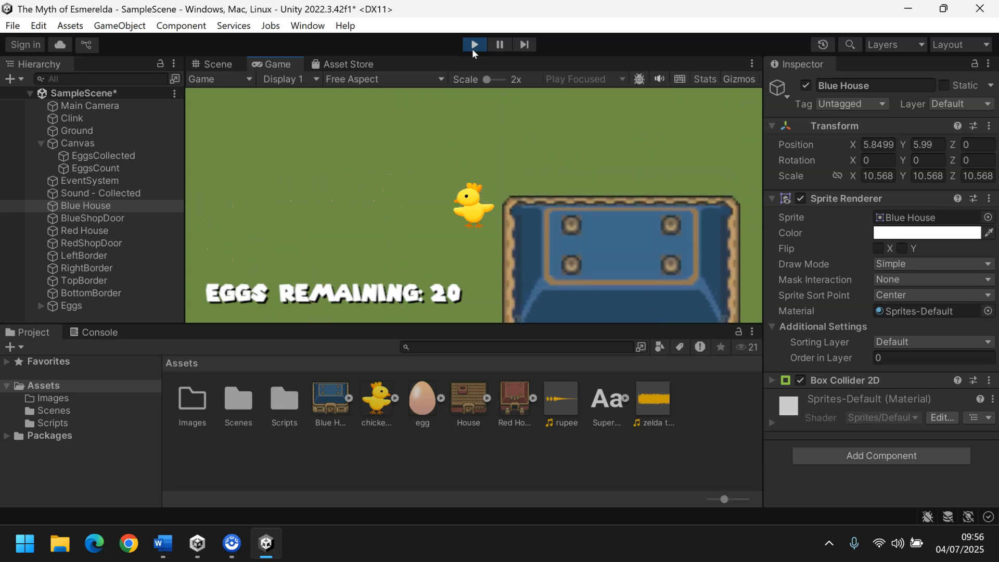
pyautogui.press('Right')
pyautogui.press('Right')
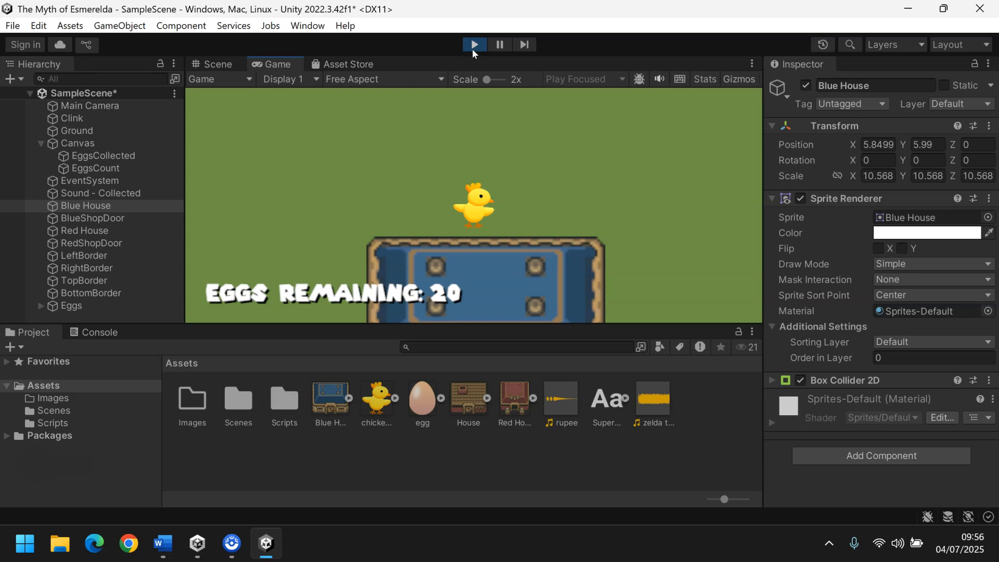
pyautogui.press('Down')
pyautogui.press('Up')
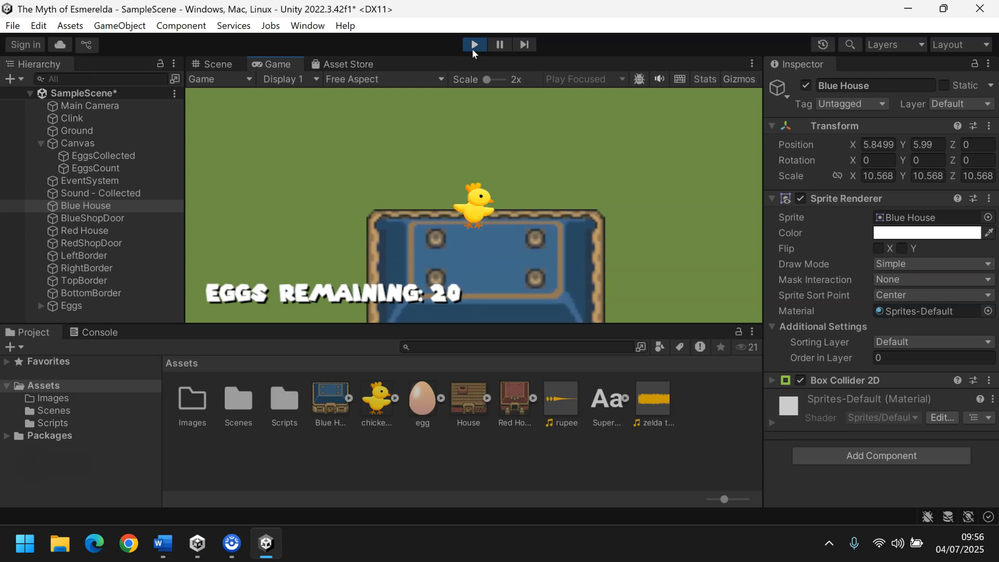
pyautogui.press('Left')
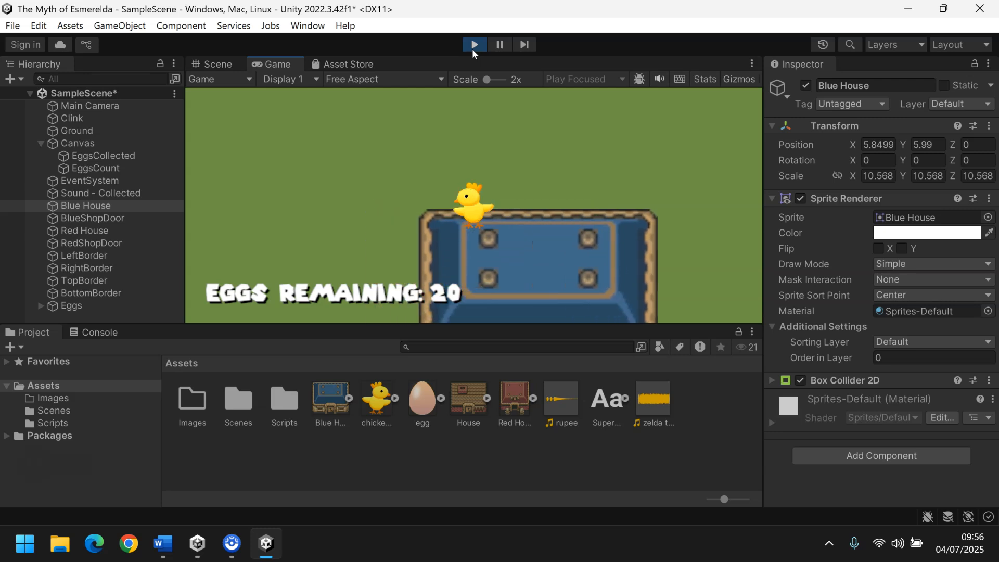
pyautogui.press('Down')
pyautogui.press('Right')
pyautogui.press('Left')
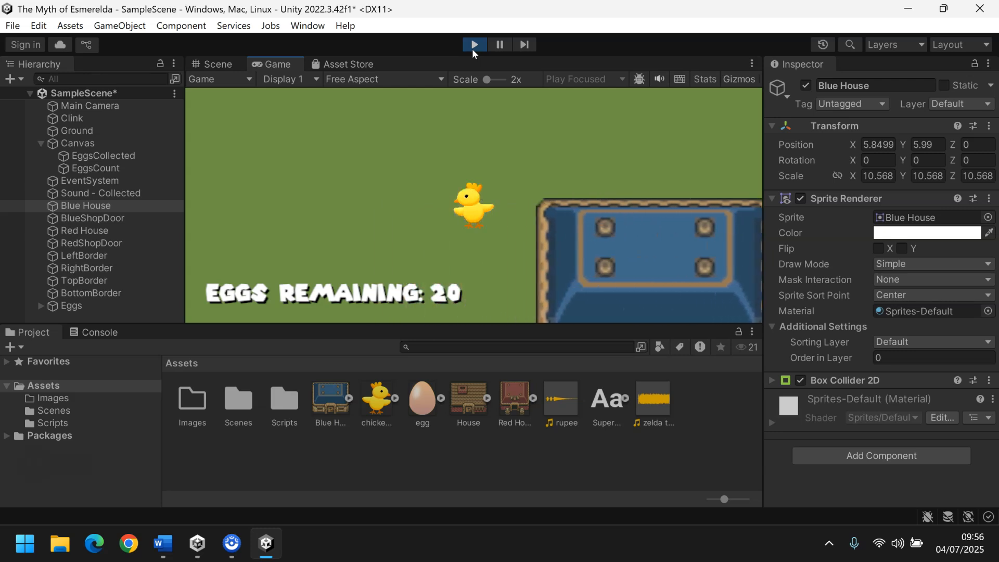
pyautogui.click(472, 49)
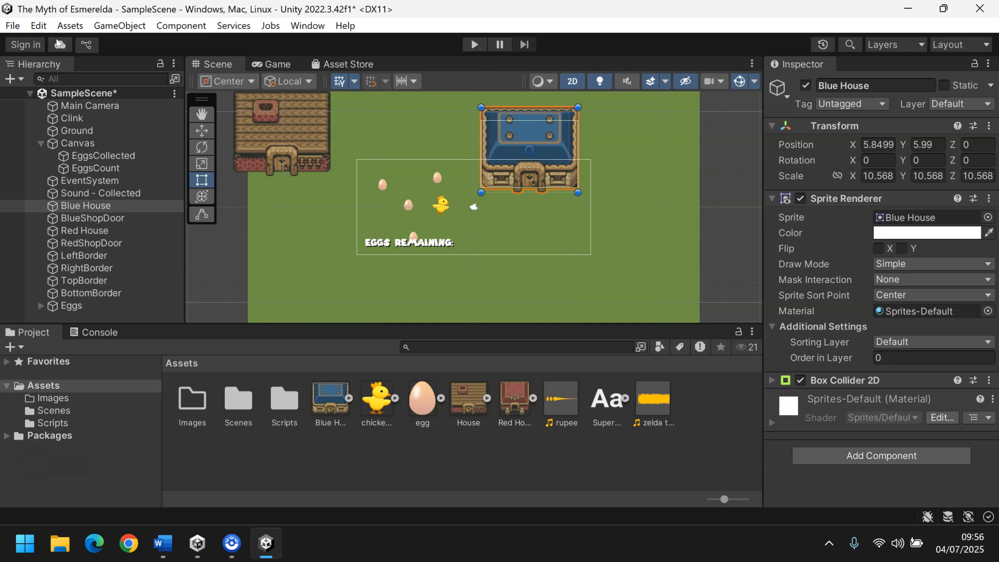
# In the project's Graphics settings, set Transparency Sort Mode to Custom Axis with sort axis Y 1 and Z 0.
pyautogui.click(44, 27)
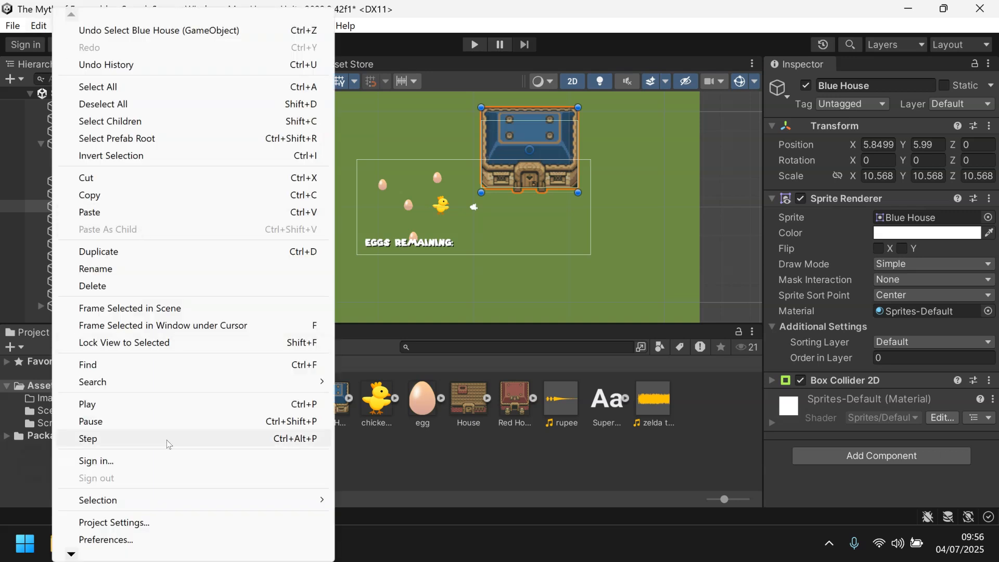
pyautogui.click(114, 522)
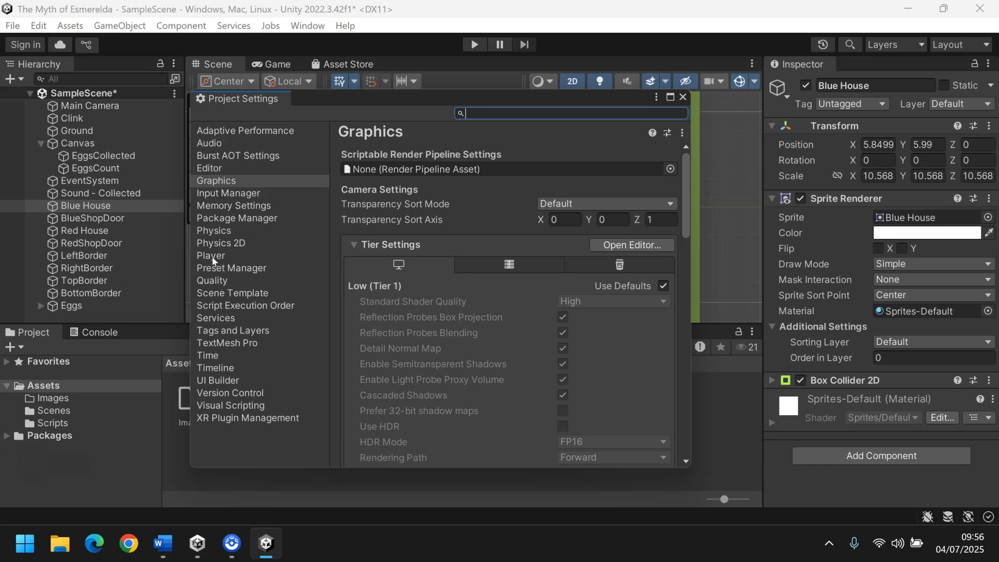
pyautogui.click(588, 203)
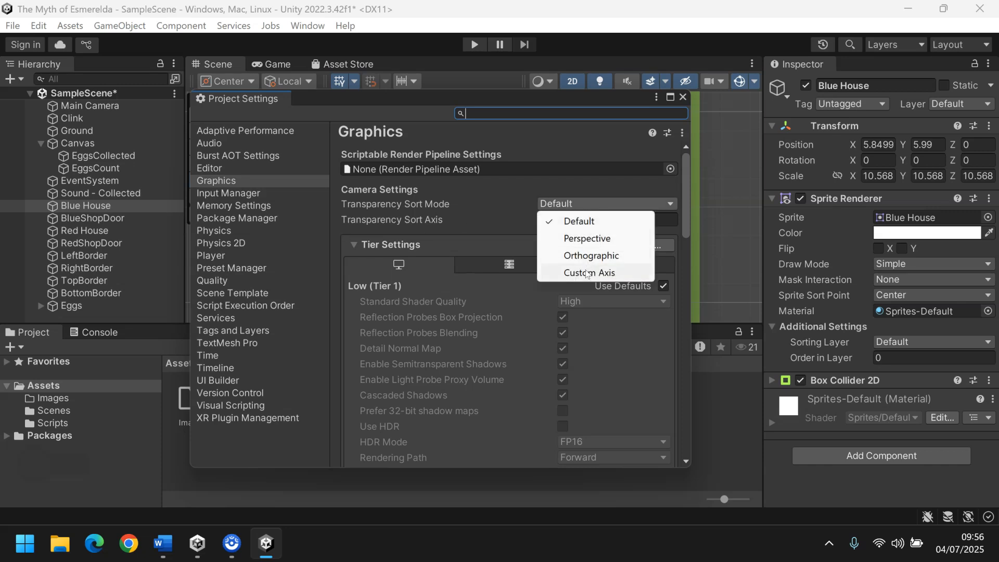
pyautogui.click(586, 273)
pyautogui.click(612, 220)
pyautogui.write('1')
pyautogui.press('Tab')
pyautogui.write('0')
pyautogui.press('Tab')
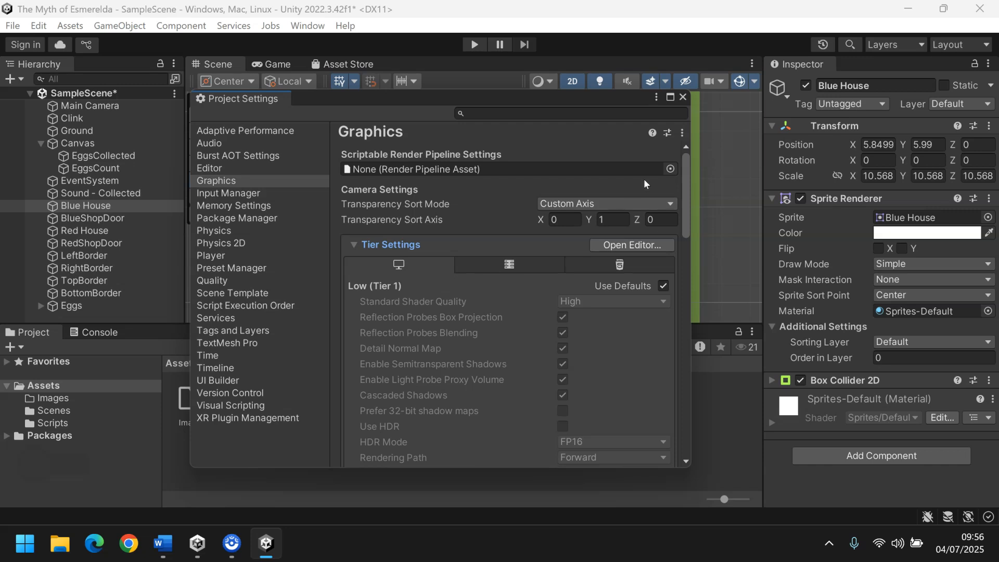
pyautogui.click(682, 98)
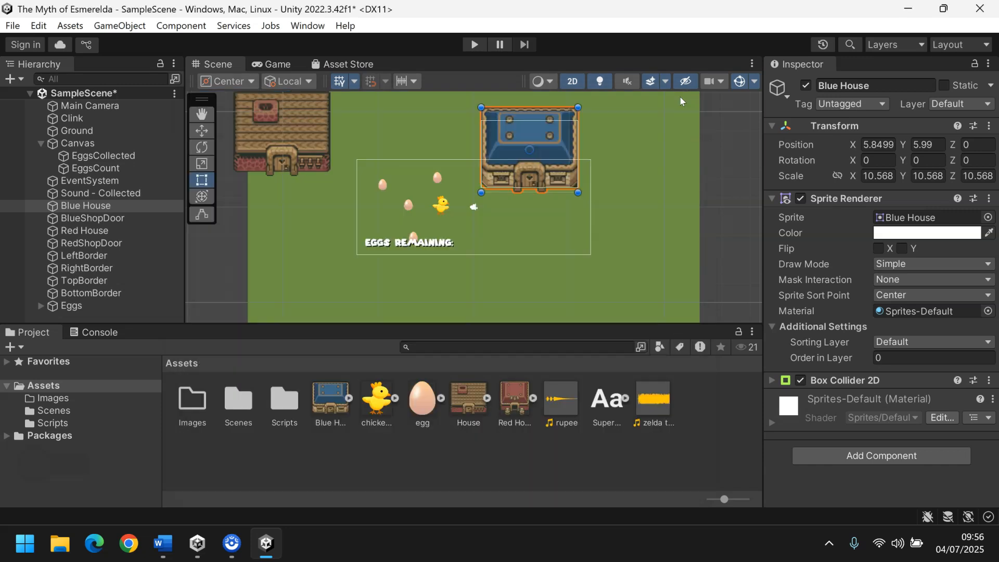
# Playtest the sort axis change by walking the chicken past the blue house's front and onto its back edge, then stop playing.
pyautogui.click(473, 45)
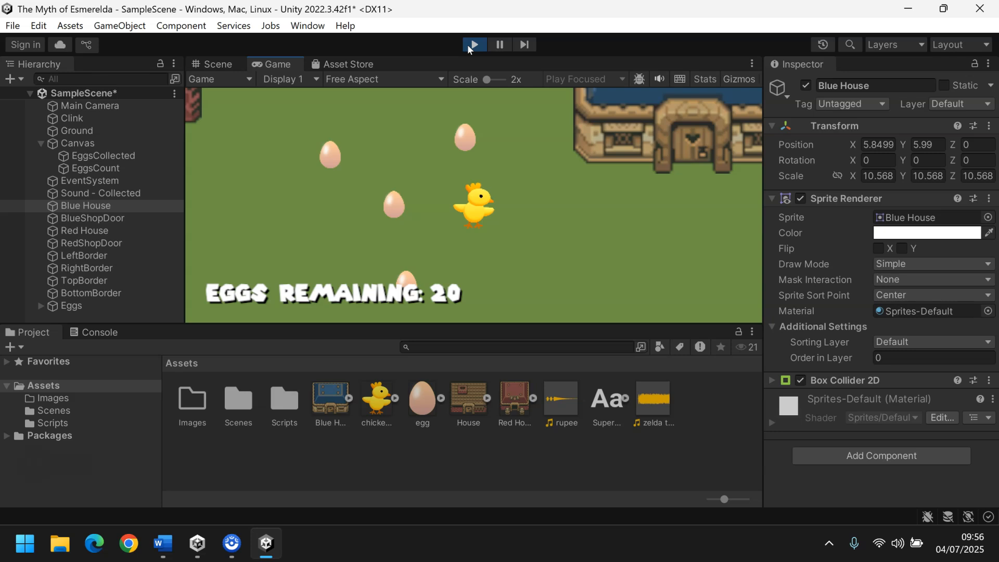
pyautogui.press('Right')
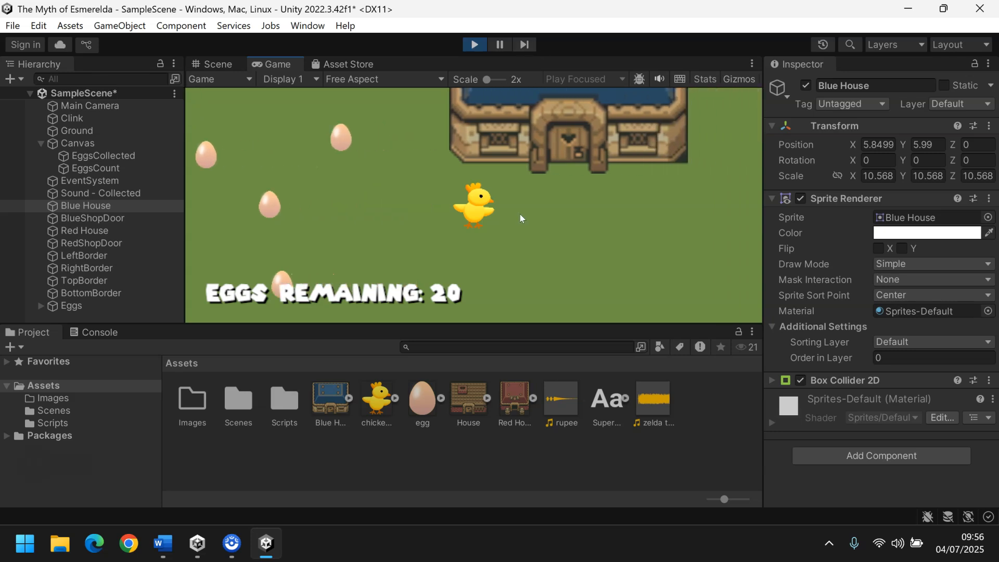
pyautogui.press('Up')
pyautogui.press('Left')
pyautogui.press('Right')
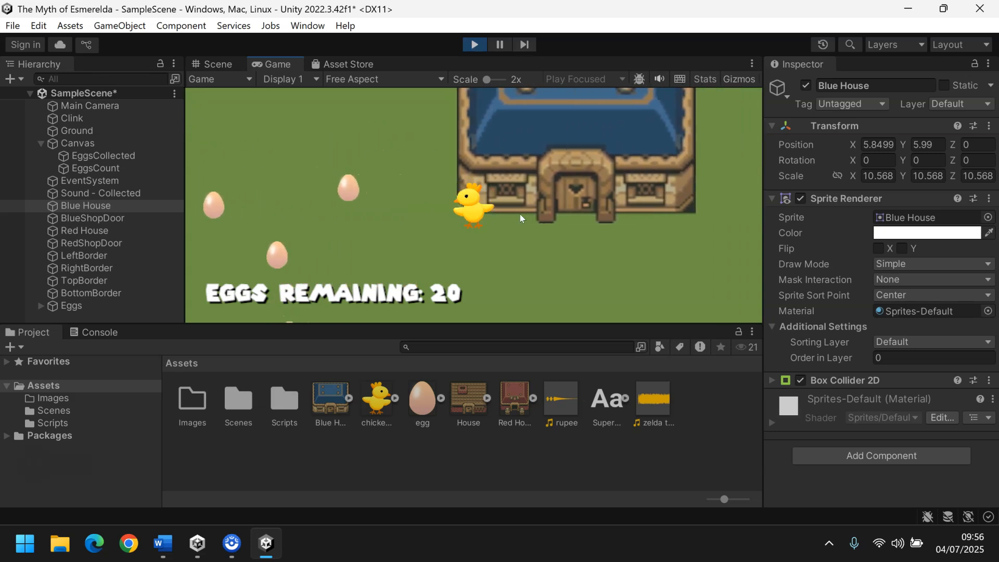
pyautogui.press('Left')
pyautogui.press('Up')
pyautogui.press('Right')
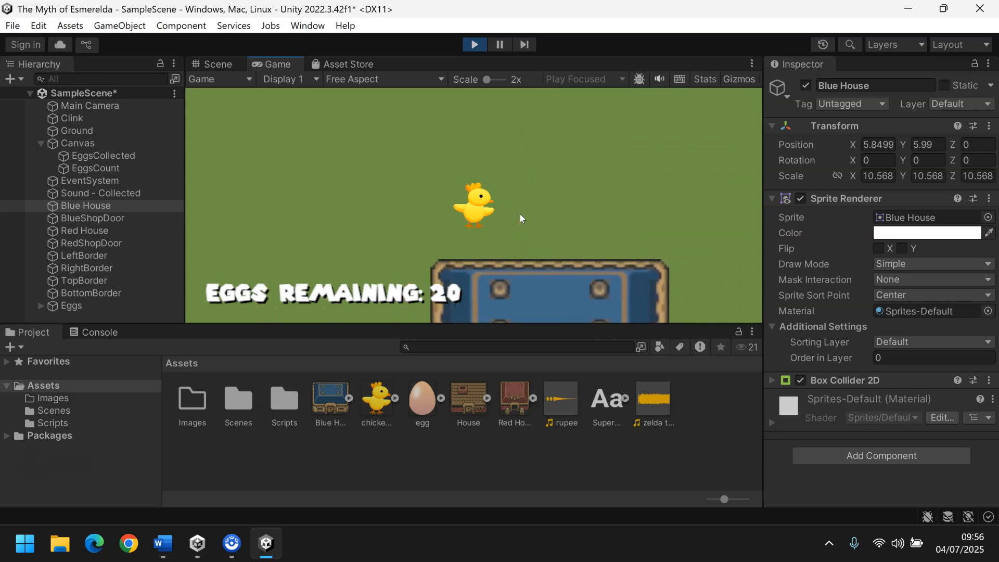
pyautogui.press('Down')
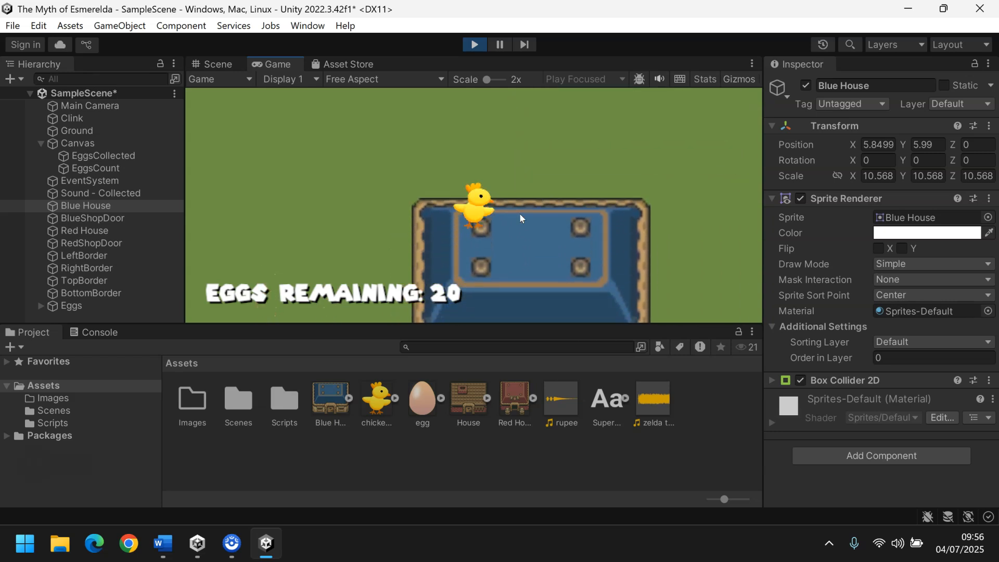
pyautogui.click(476, 48)
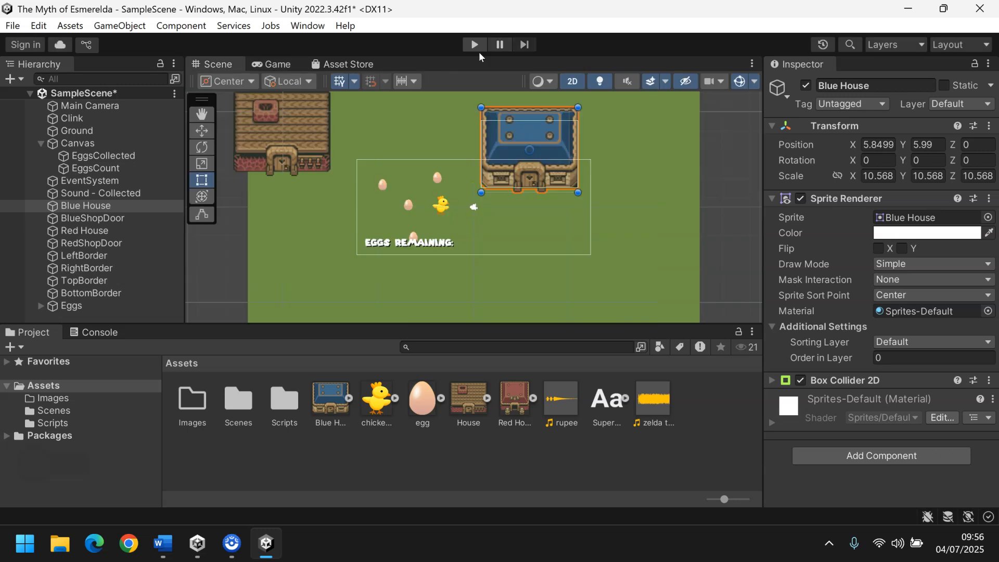
# Check the sorting settings of the Clink chicken and set the Blue House's Order in Layer to 1.
pyautogui.click(441, 208)
pyautogui.click(442, 208)
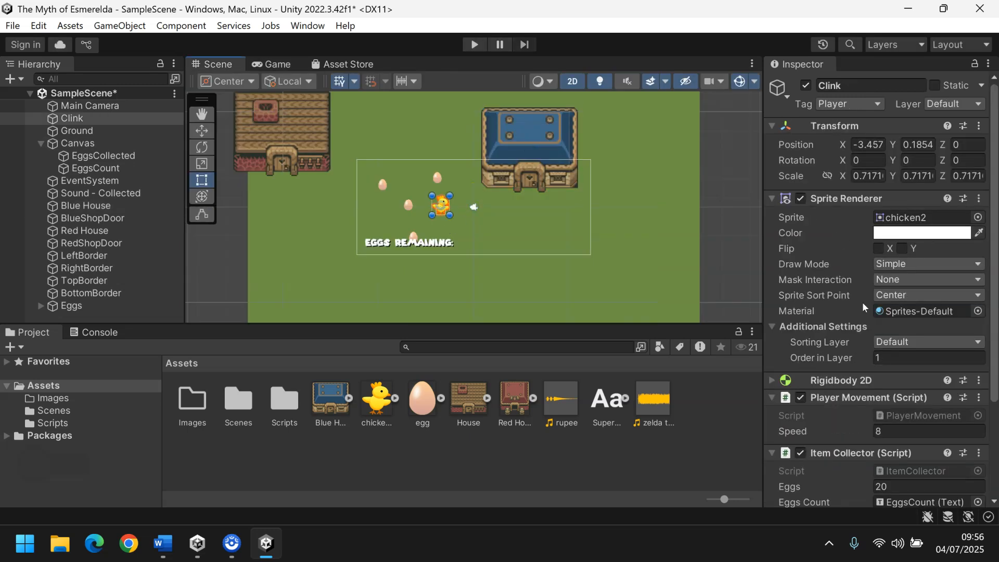
pyautogui.click(544, 134)
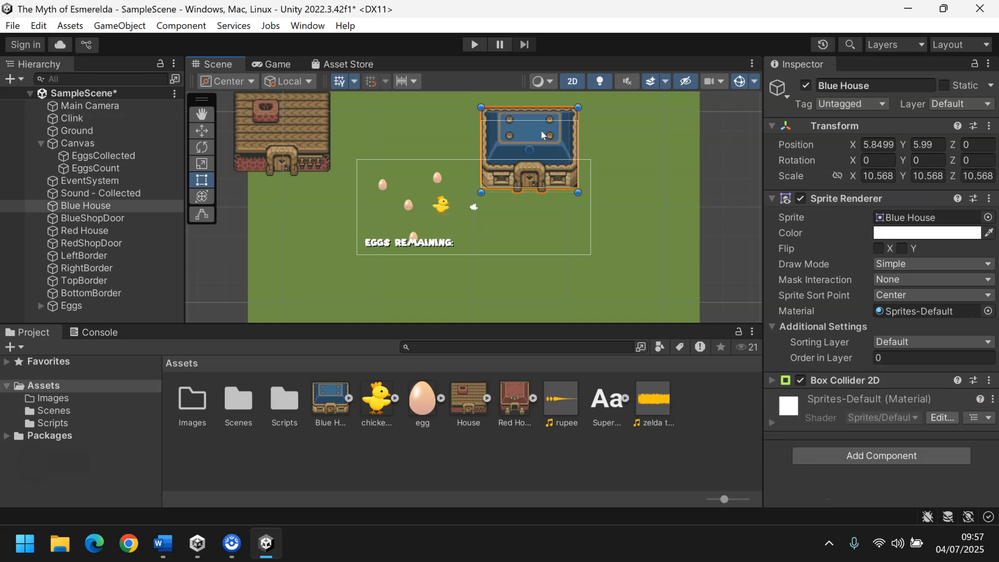
pyautogui.click(887, 359)
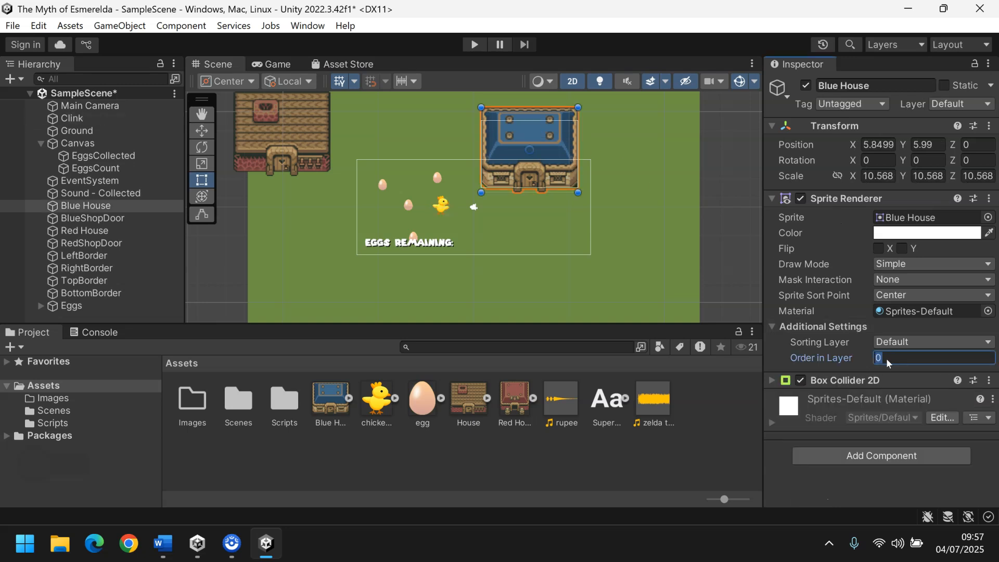
pyautogui.write('1')
# Playtest the Order in Layer change by walking the chicken up beside the blue house and along behind its roof.
pyautogui.click(474, 44)
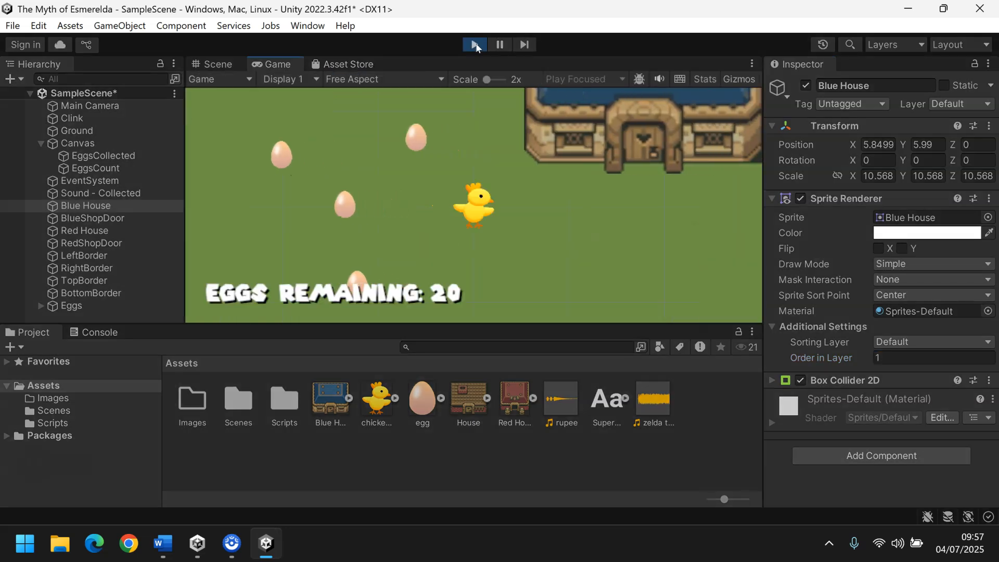
pyautogui.press('Up')
pyautogui.press('Left')
pyautogui.press('Up')
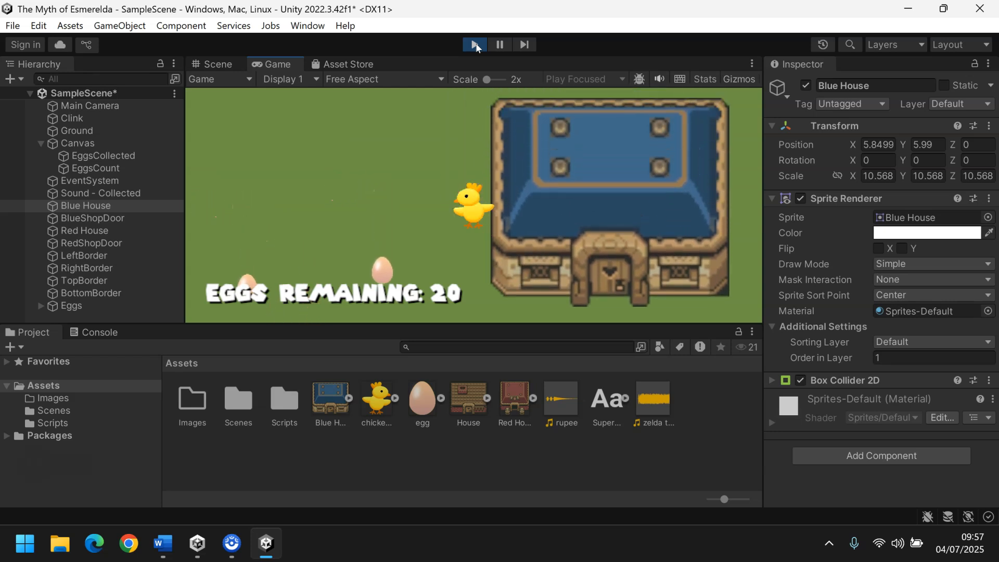
pyautogui.press('Right')
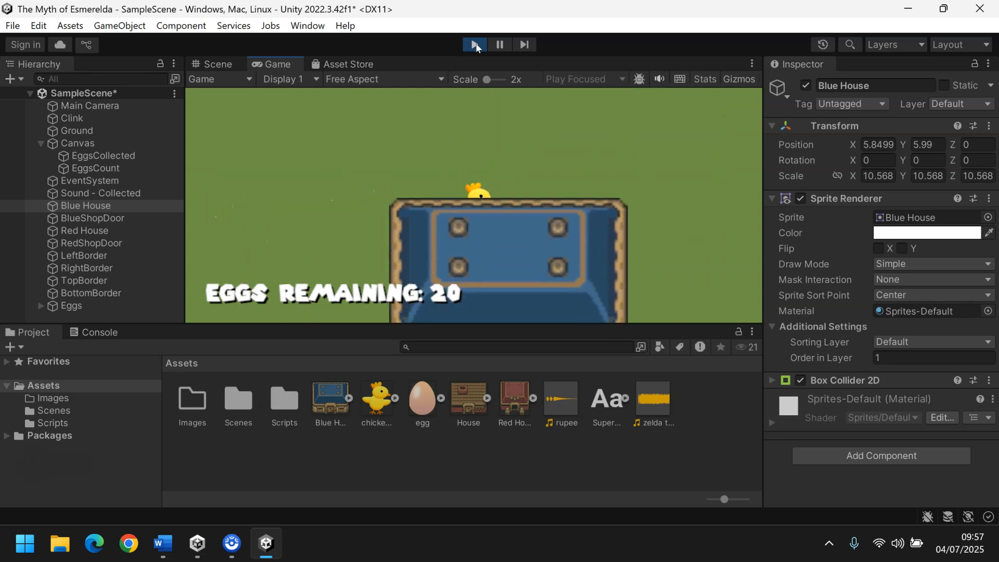
pyautogui.press('Right')
pyautogui.press('Left')
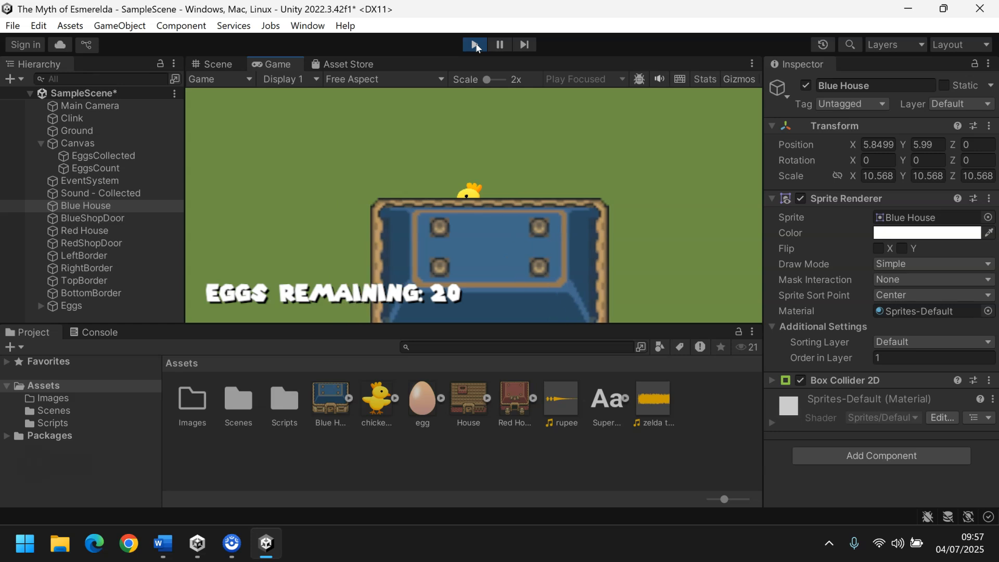
pyautogui.press('Up')
pyautogui.press('Left')
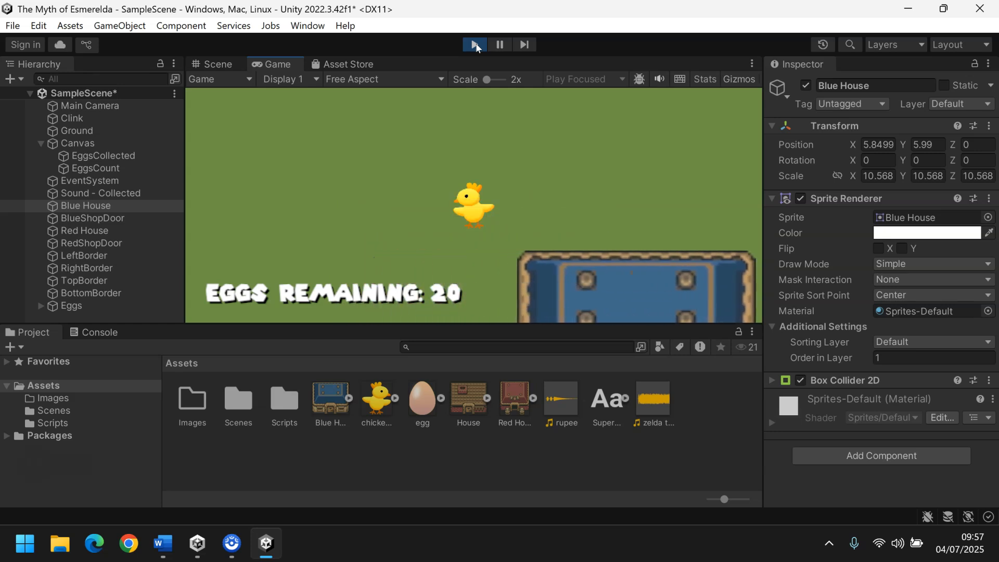
pyautogui.press('Right')
pyautogui.press('Left')
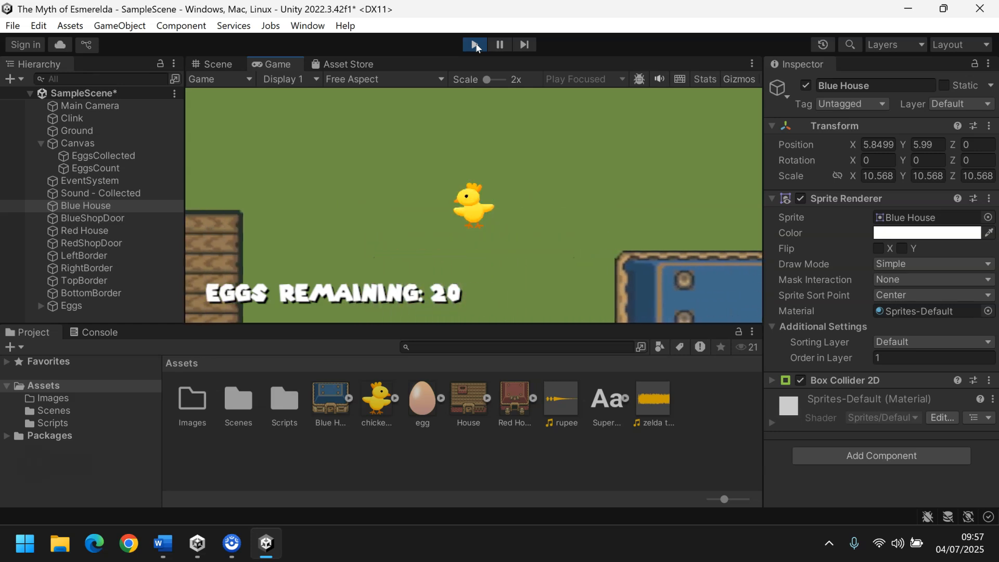
pyautogui.press('Down')
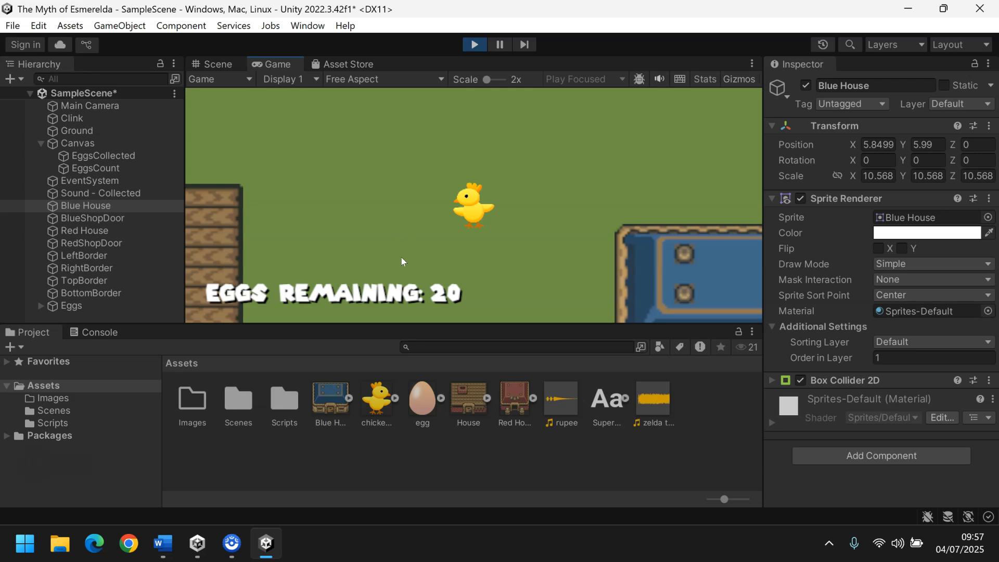
pyautogui.press('Up')
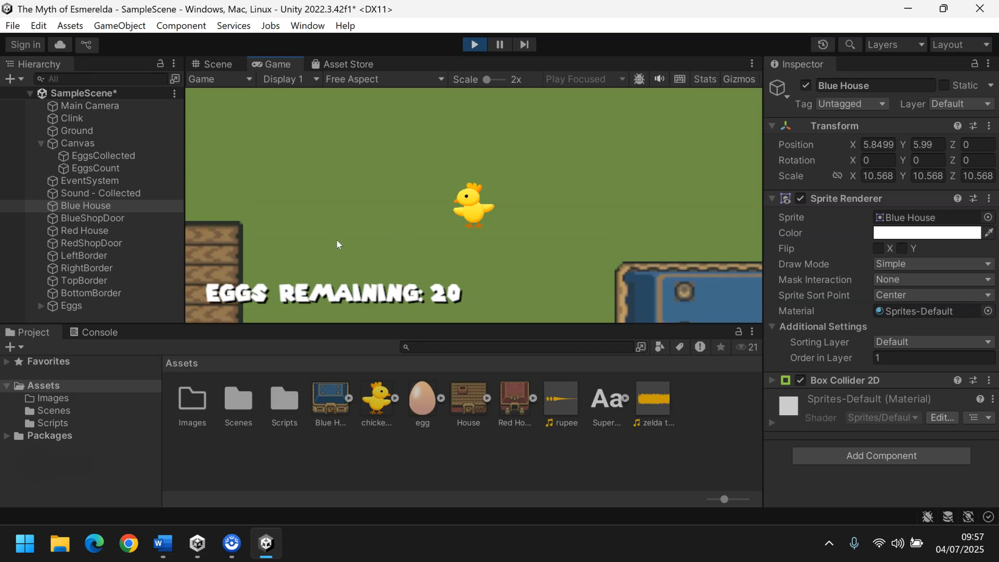
pyautogui.press('Up')
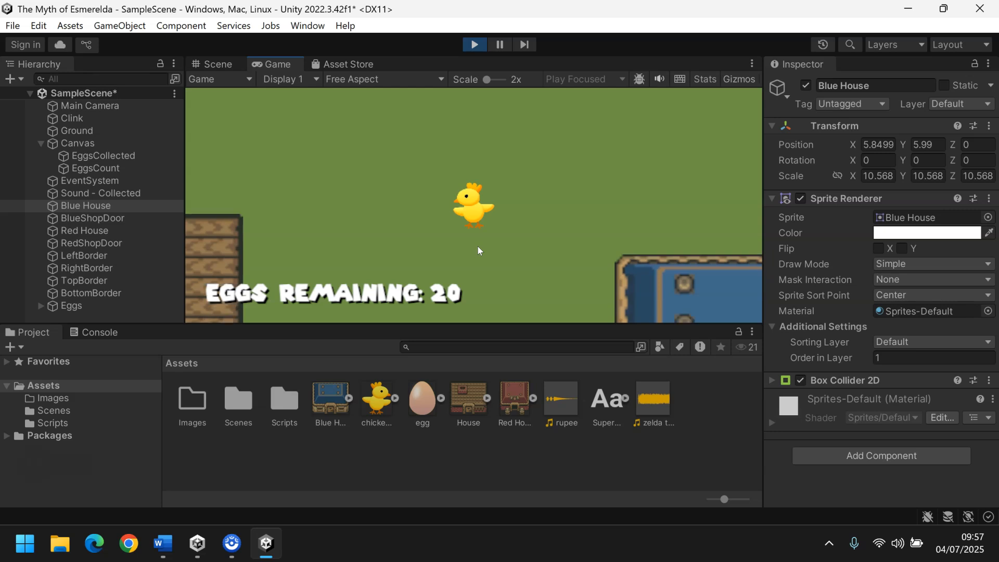
pyautogui.press('Up')
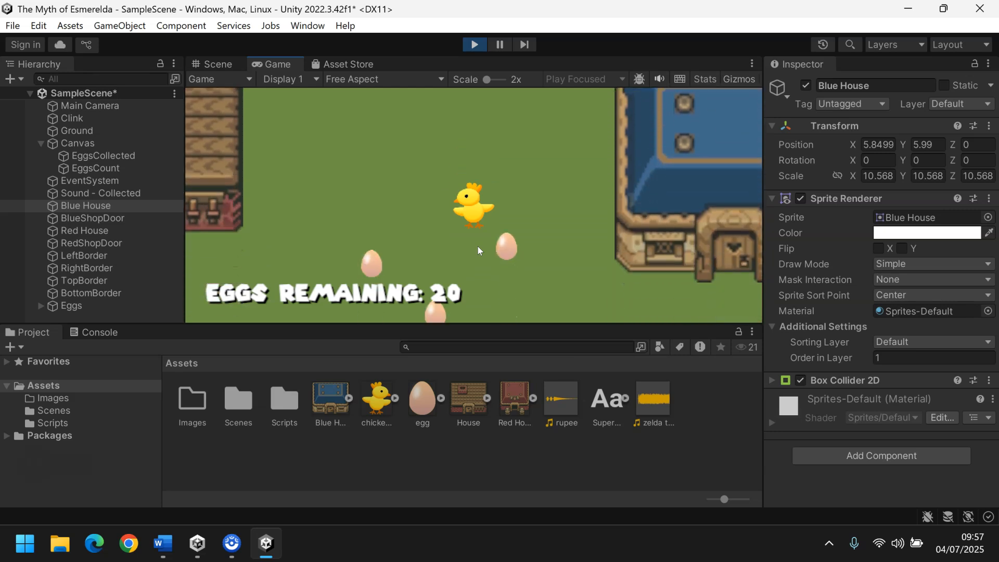
pyautogui.press('Down')
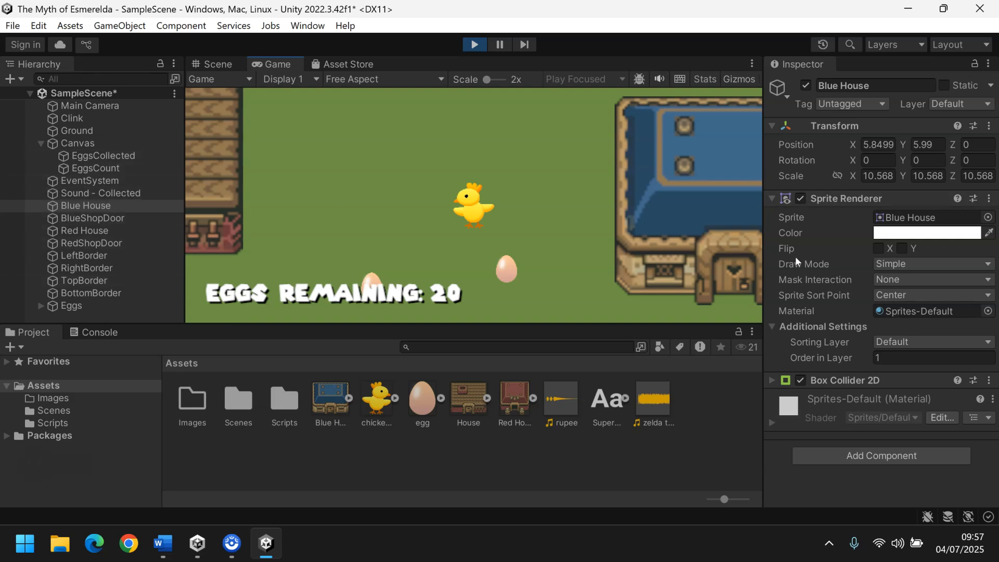
# Collapse the Blue House's Sprite Renderer settings and walk the chicken down to the front of the blue house and up to its door.
pyautogui.click(773, 199)
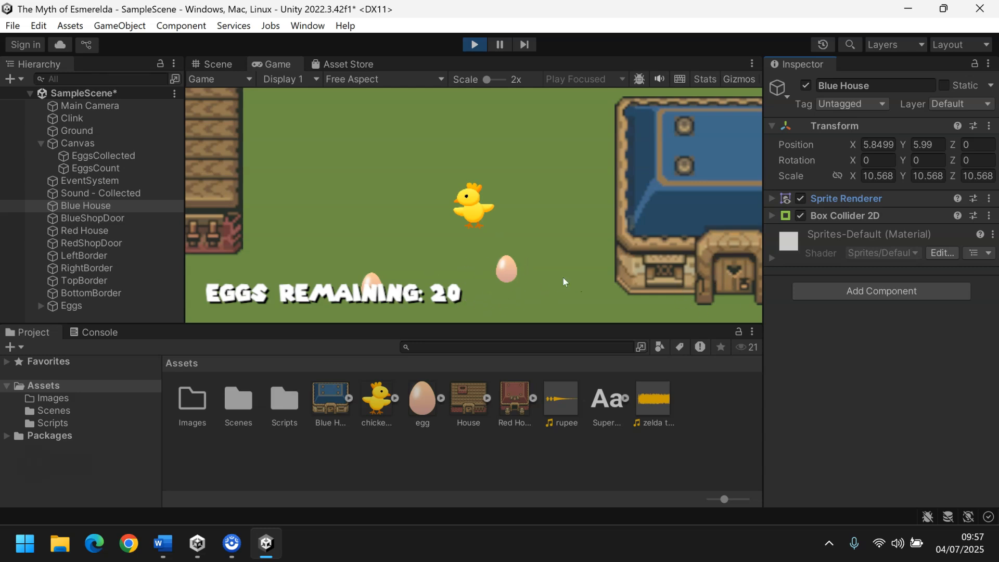
pyautogui.press('Down')
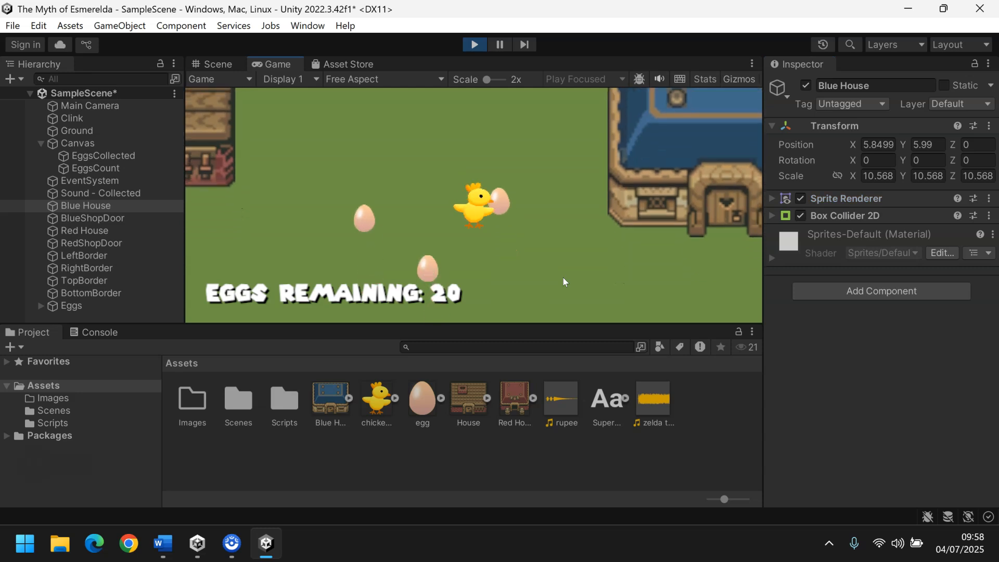
pyautogui.press('Right')
pyautogui.press('Right')
pyautogui.press('Up')
pyautogui.press('Right')
pyautogui.press('Right')
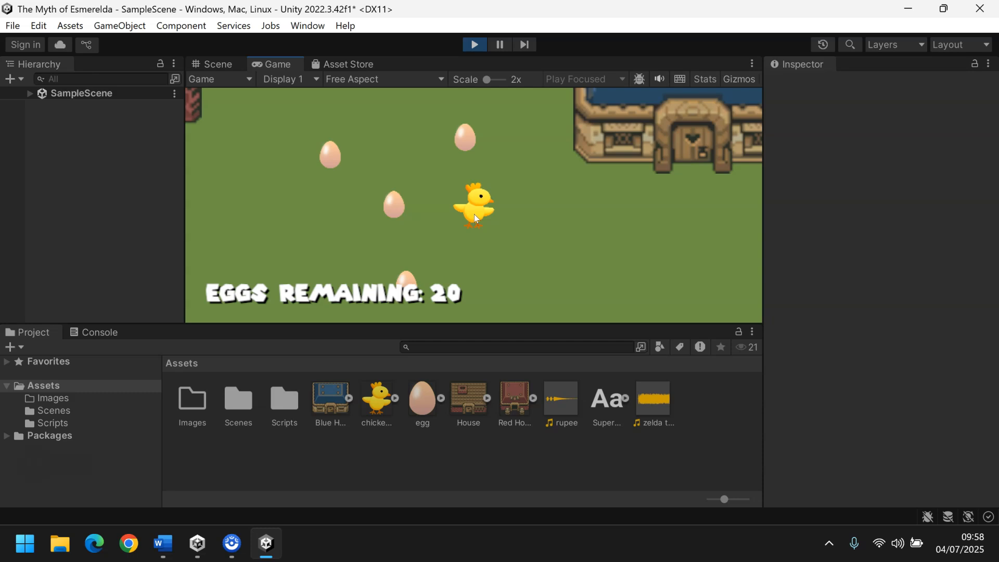